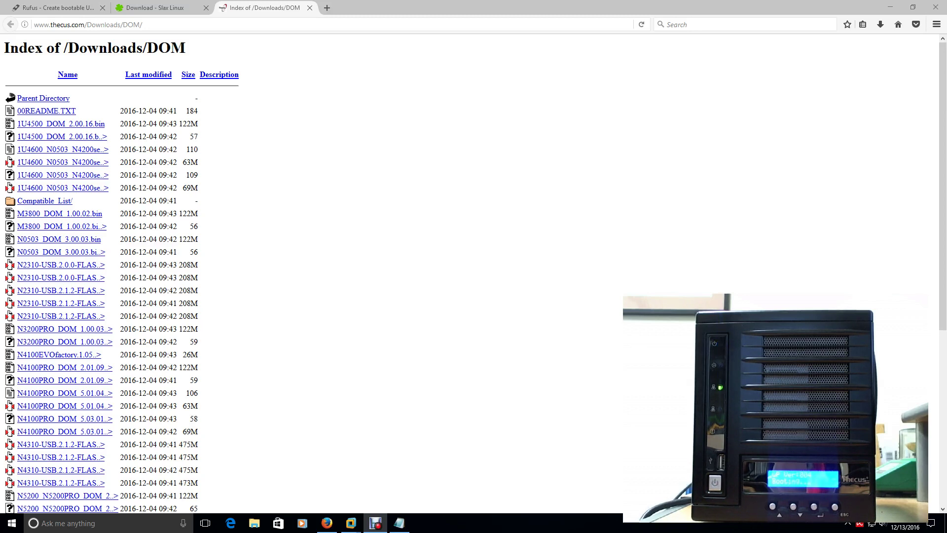
Switch Firefox to the Slax Linux download page listing version 7.0.8 by language
key("ctrl+Tab")
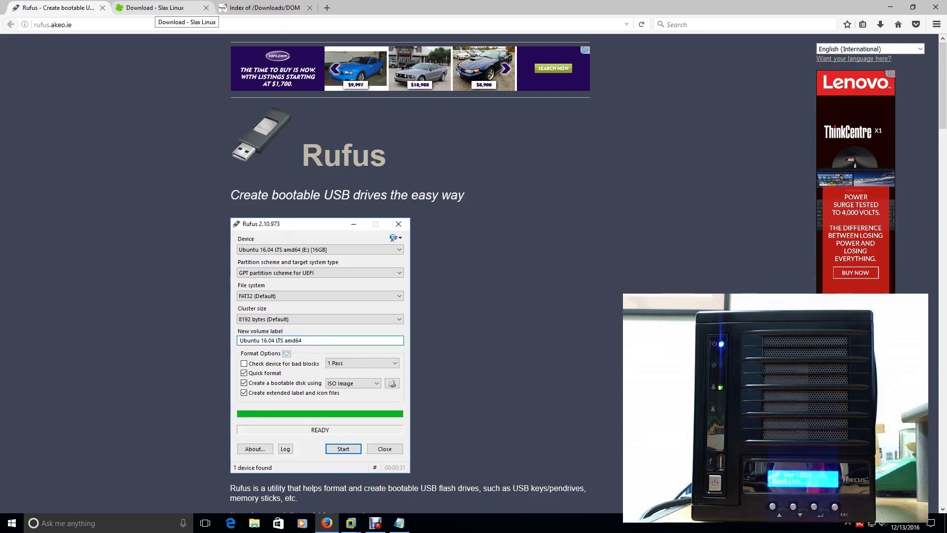
left_click(154, 8)
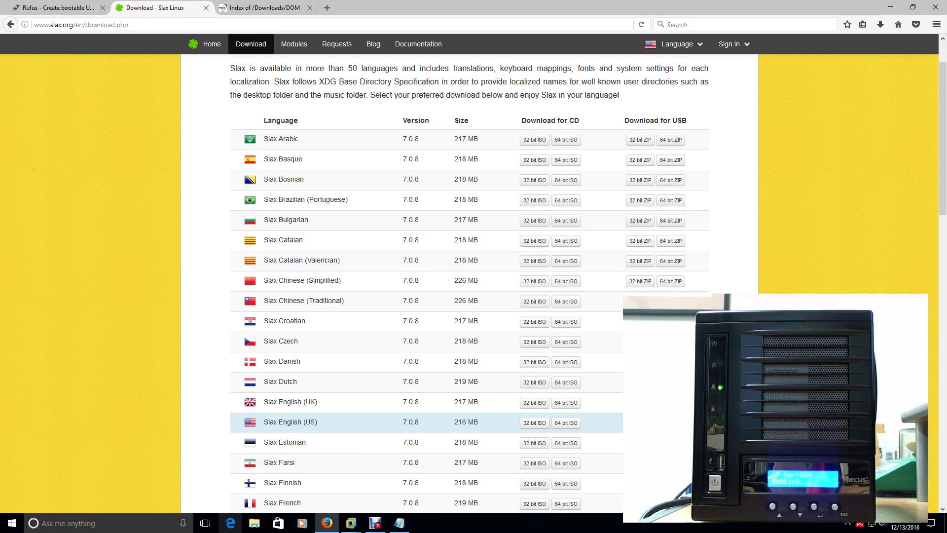
Open the Downloads folder in a new File Explorer window
key("super+e")
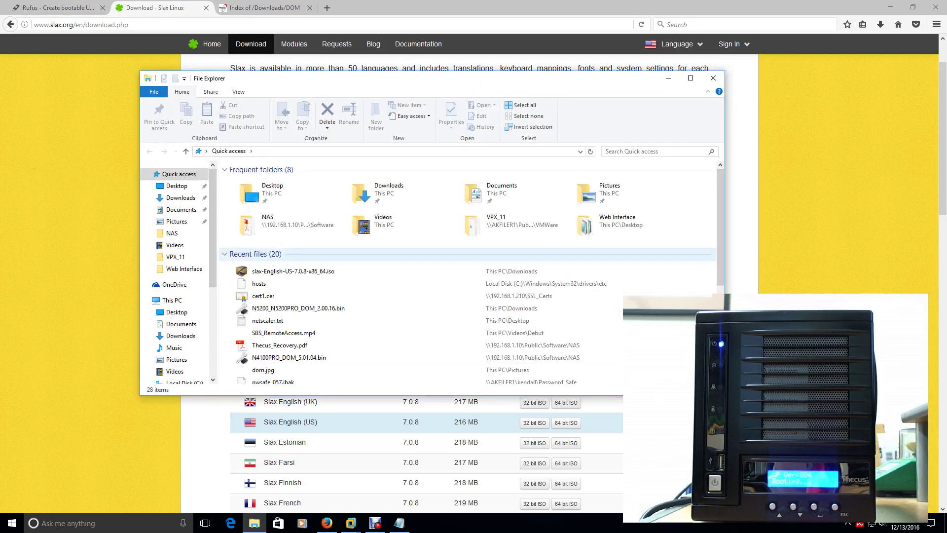
double_click(389, 193)
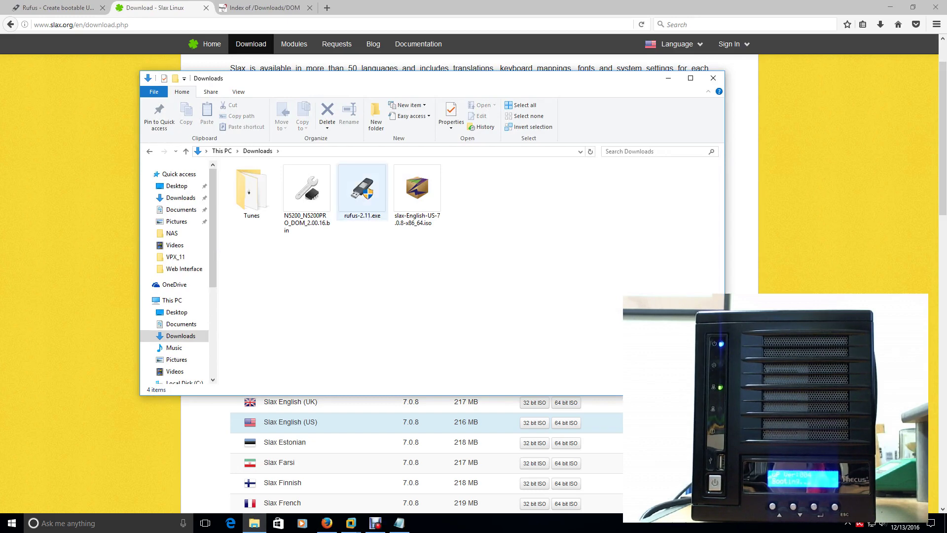
double_click(362, 192)
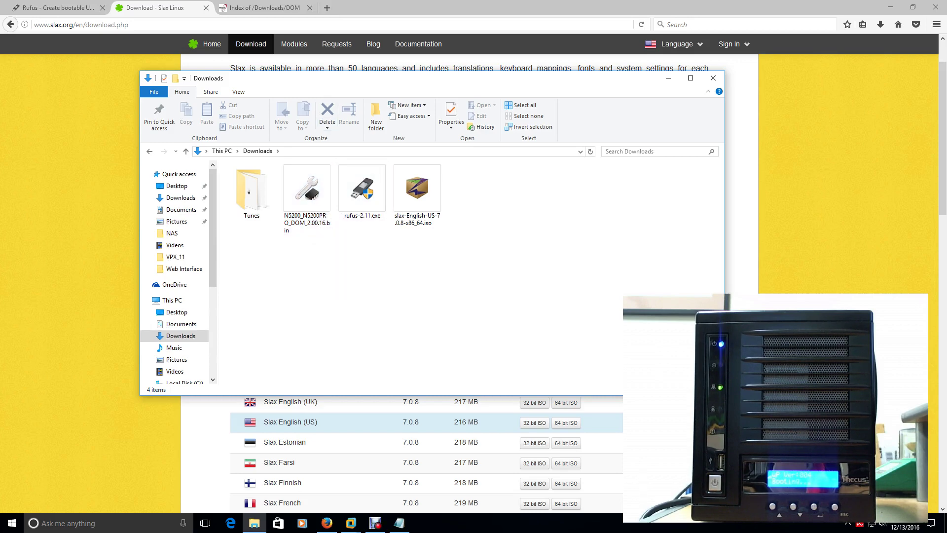
Check the Thecus DOM firmware listing, then select rufus-2.11.exe and the Slax ISO in Downloads
left_click(264, 8)
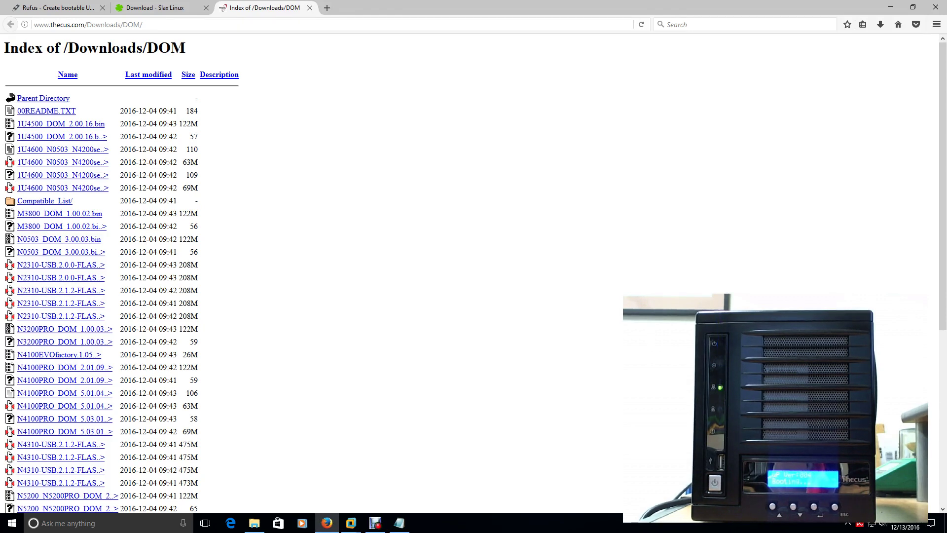
left_click(254, 522)
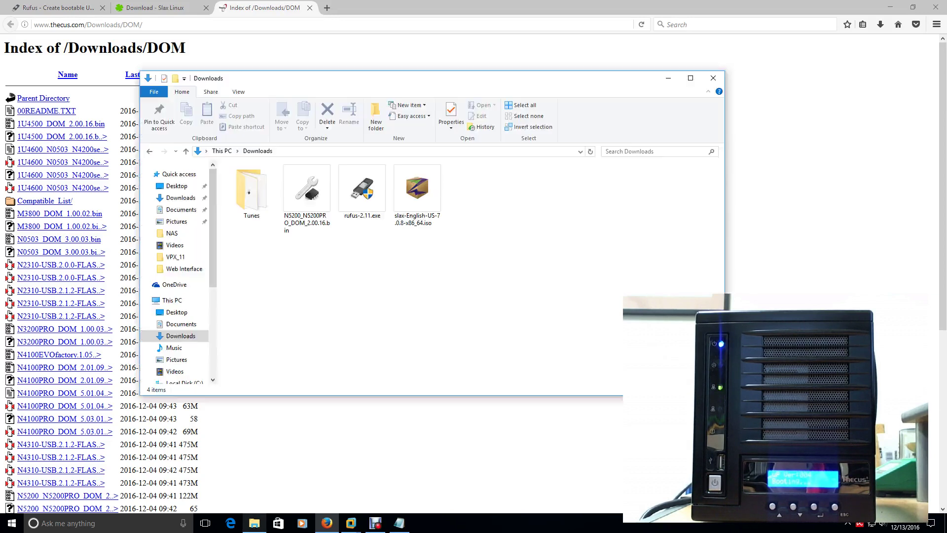
left_click_drag(461, 241, 362, 197)
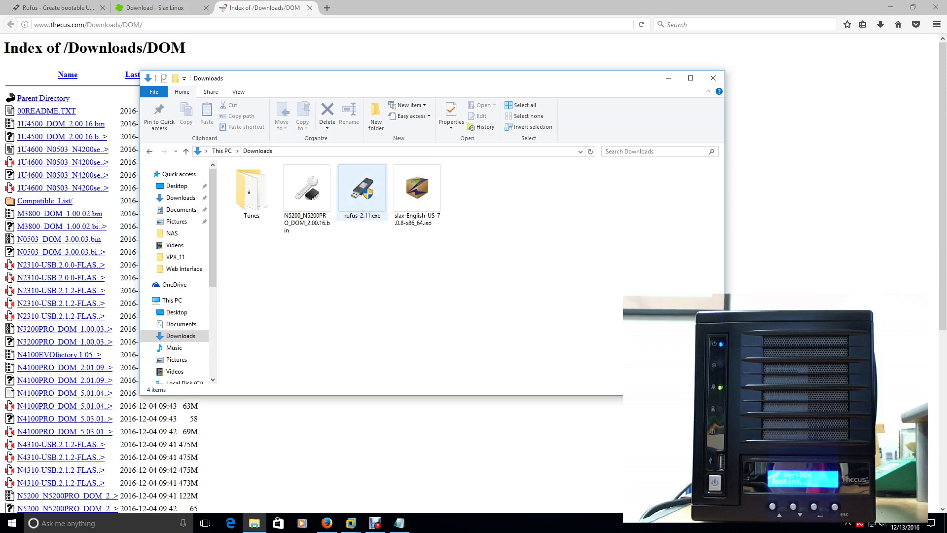
mouse_move(365, 202)
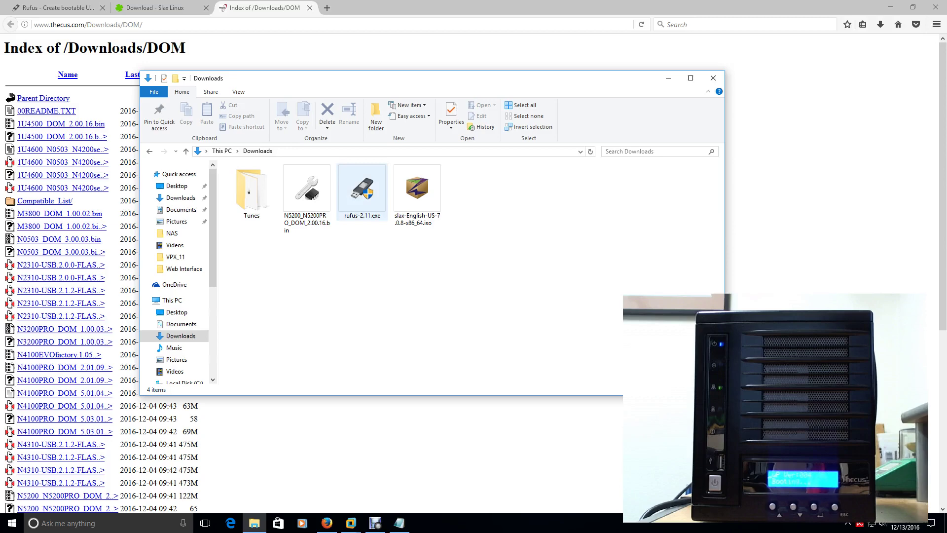
Write slax-English-US-7.0.8-x86_64.iso to the 32 GB USB drive with Rufus, accepting the data-loss warning
double_click(362, 193)
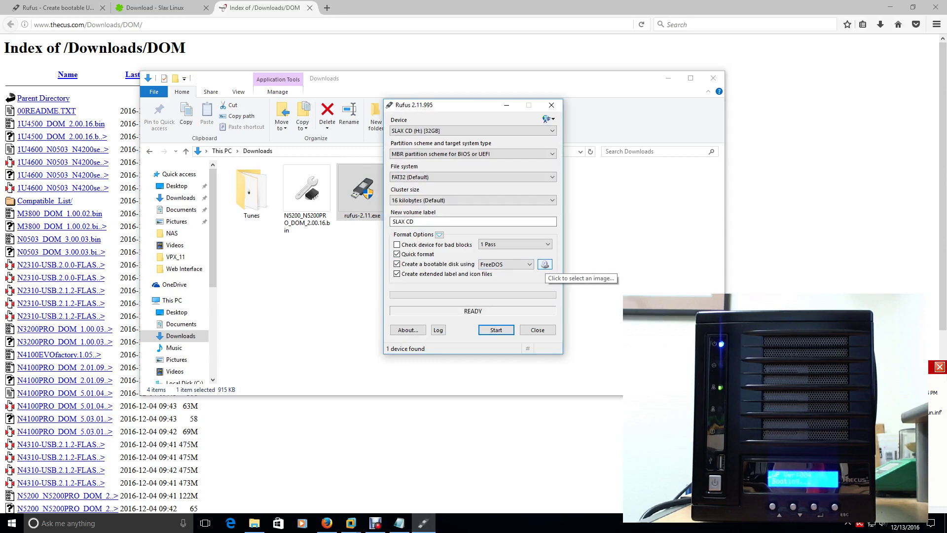
left_click(544, 264)
left_click(553, 189)
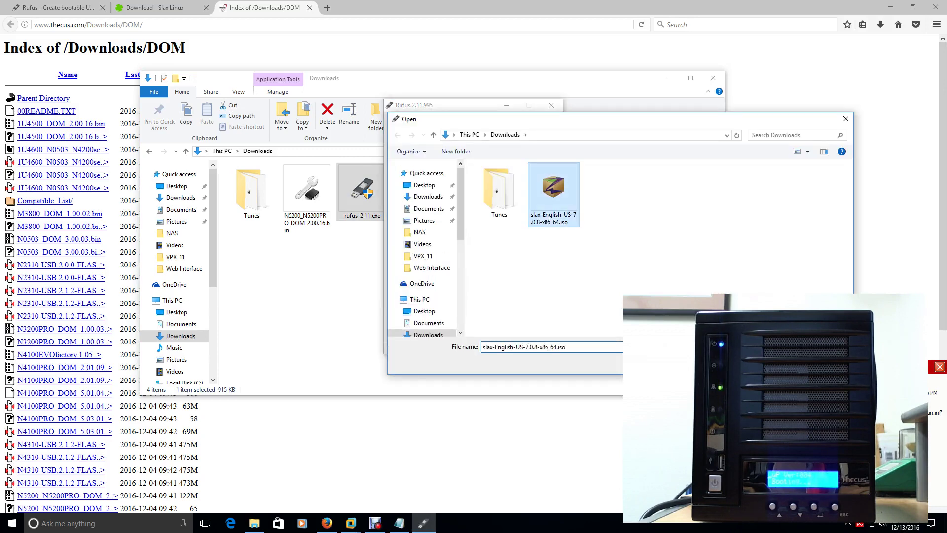
key("Return")
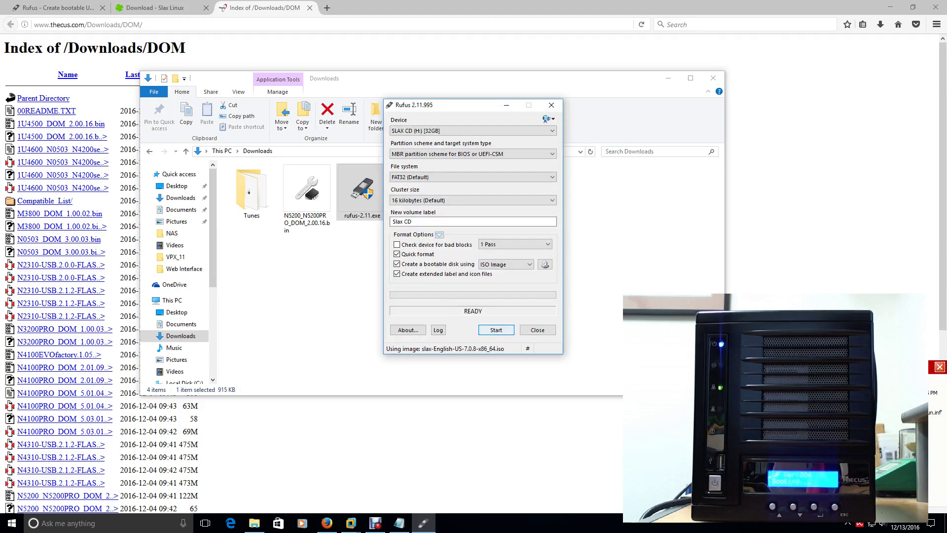
left_click(495, 329)
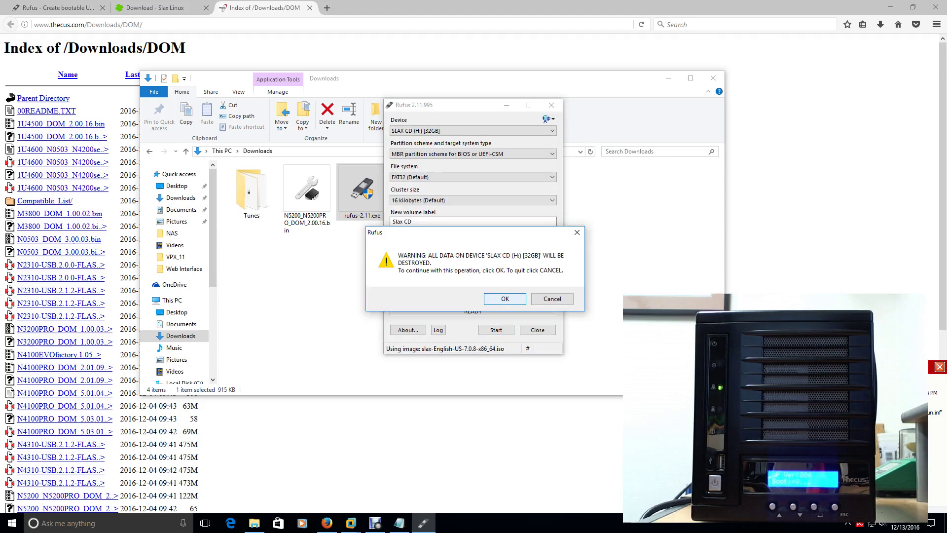
key("Return")
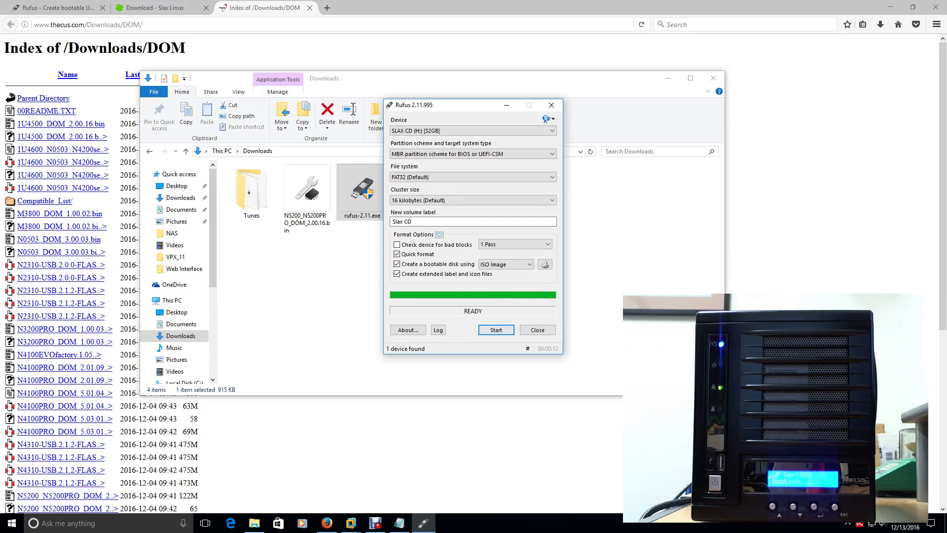
Close Rufus and open the USB drive H: in File Explorer
left_click(538, 329)
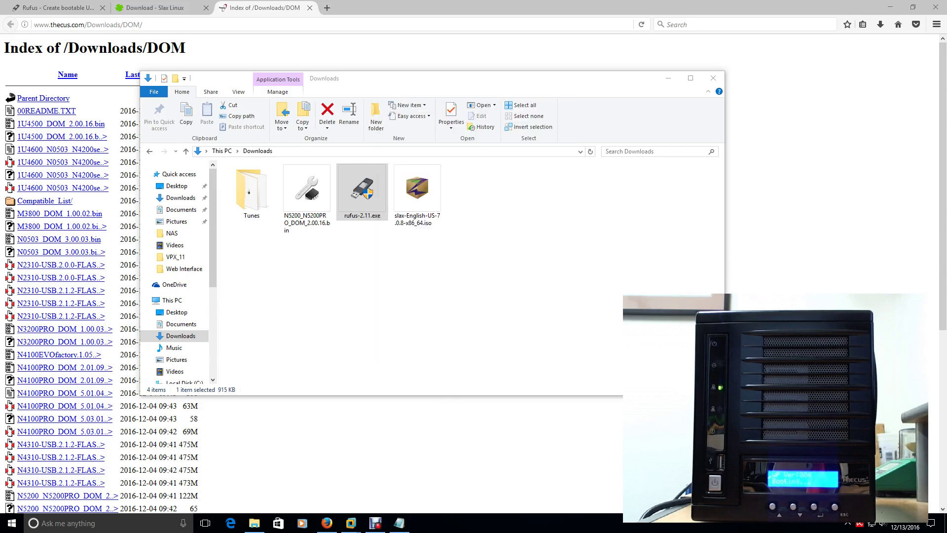
left_click(493, 296)
scroll(177, 276, "down", 3)
scroll(178, 276, "down", 2)
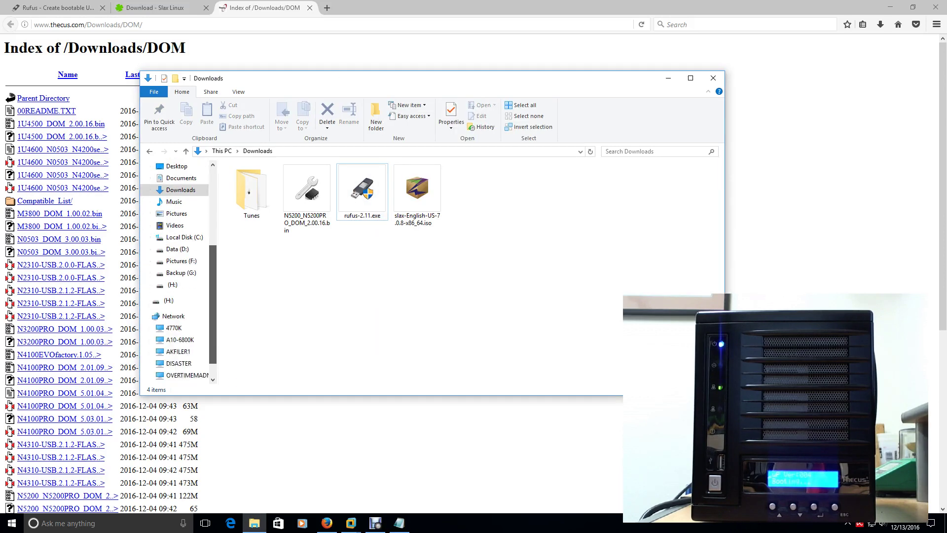
left_click(173, 285)
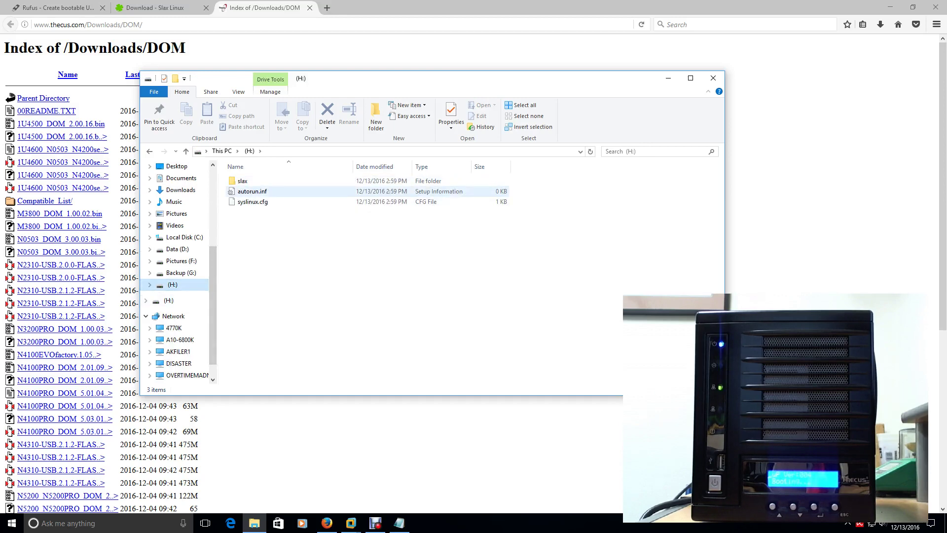
Run bootinst.bat from the drive's slax\boot folder, then close the finished console
double_click(243, 181)
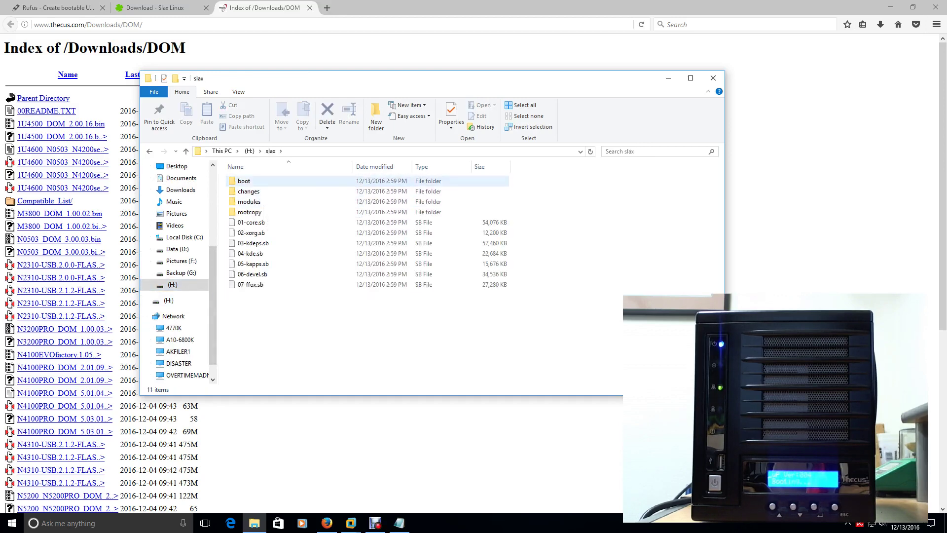
double_click(243, 181)
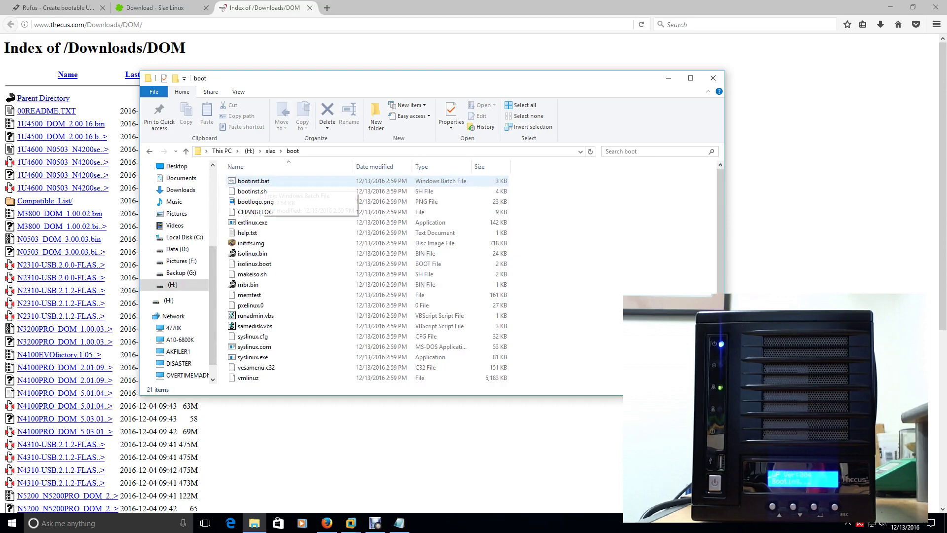
left_click(244, 181)
key("Return")
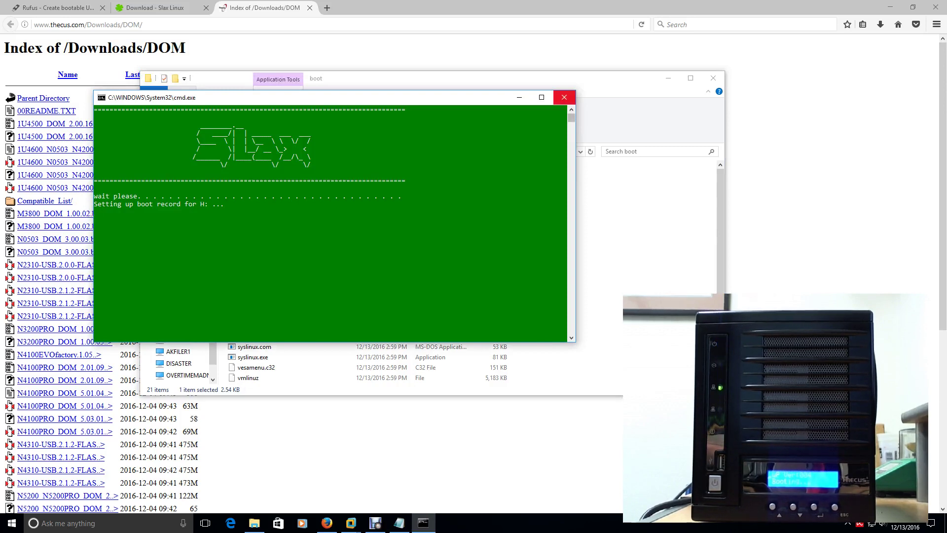
left_click(564, 97)
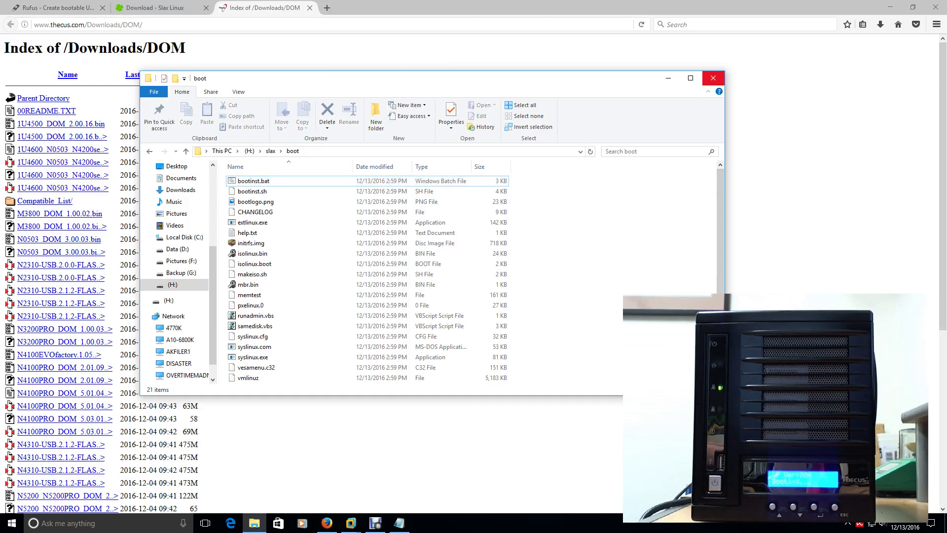
Close the Explorer 'boot' window to reveal the Thecus DOM firmware index in Firefox
left_click(713, 78)
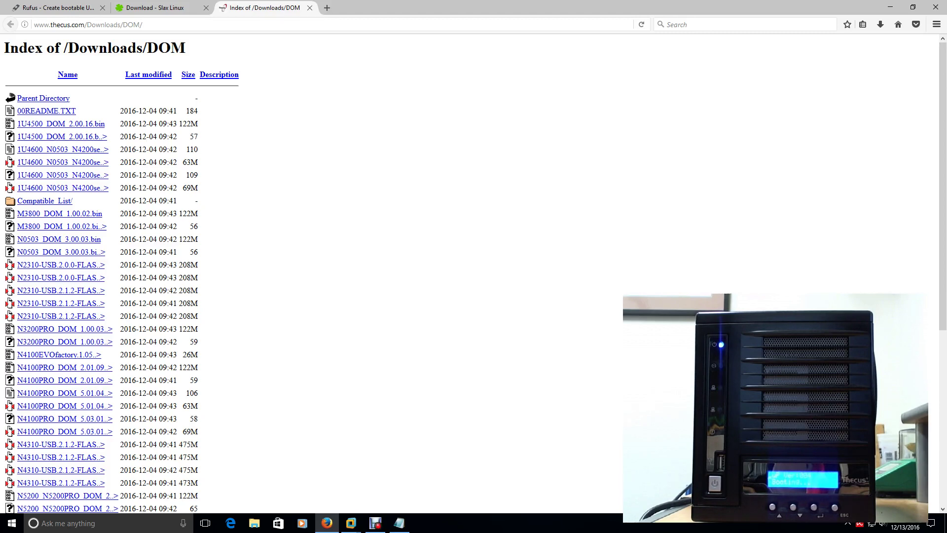
Launch Notepad from Windows search and start the note with a 'Terminal' line
key("super")
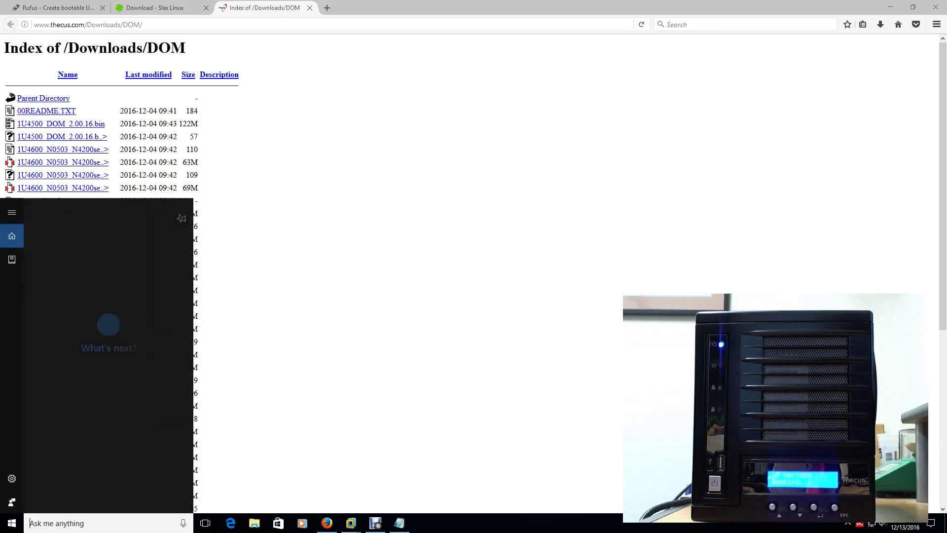
type("notepad")
key("Return")
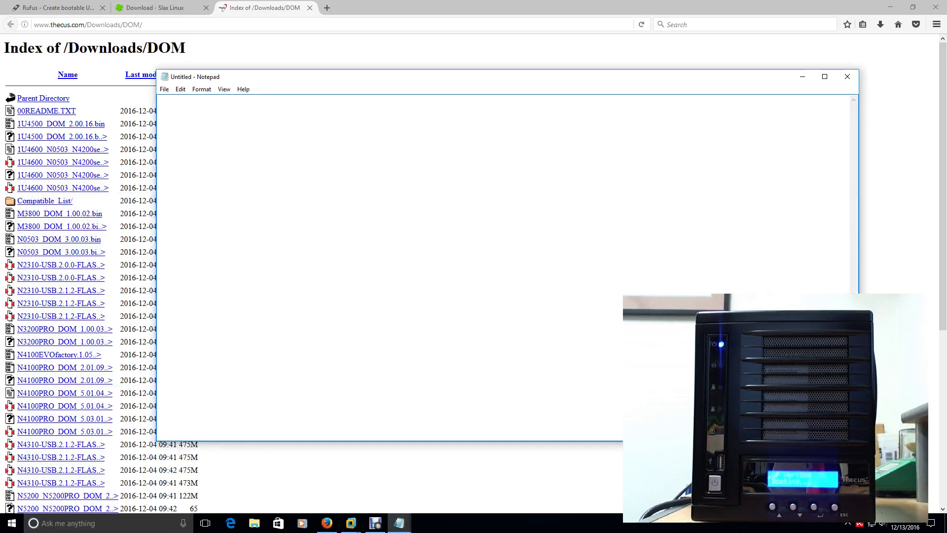
type("Terminal")
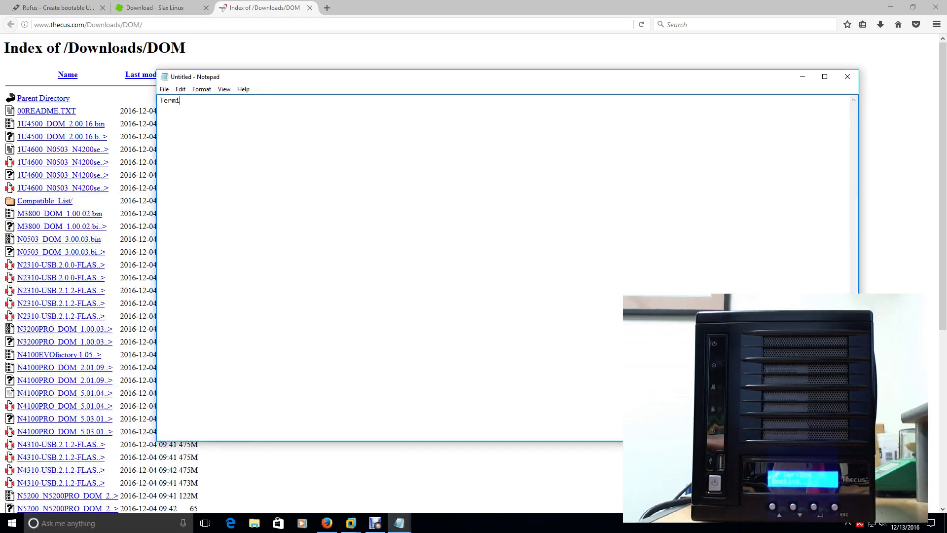
key("Return")
Add lines for su, the root password, and chmod 755 /etc/init.d/sshd
key("Return")
type("su")
key("Return")
type("toor")
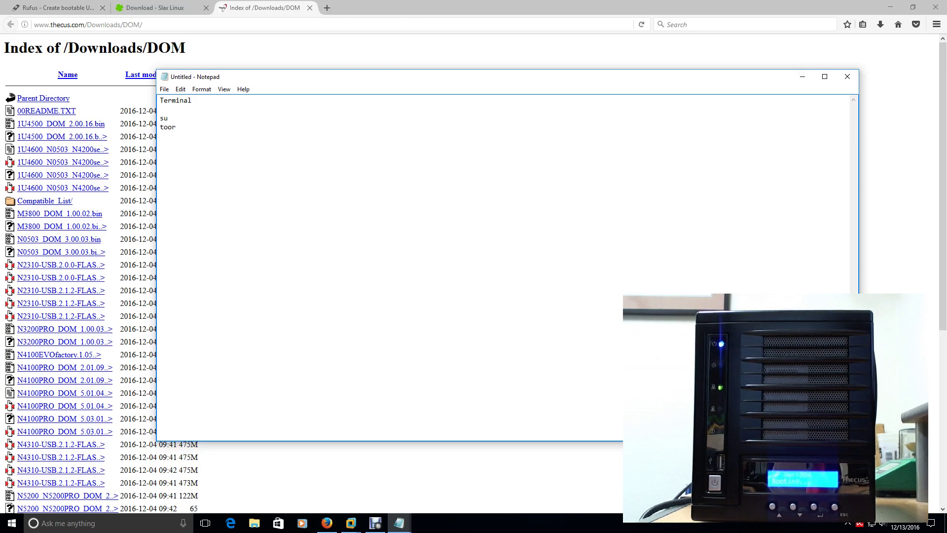
key("Return")
type("chmod 755")
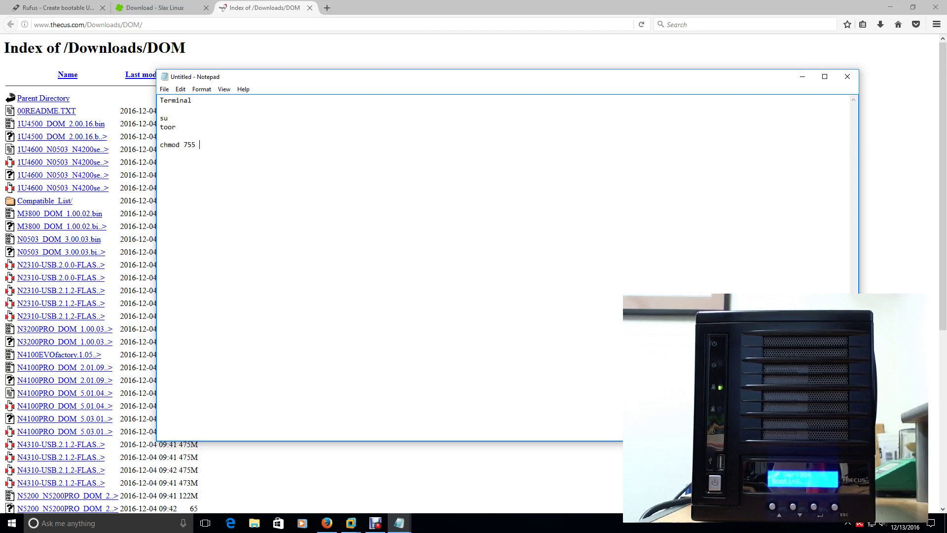
type("/et")
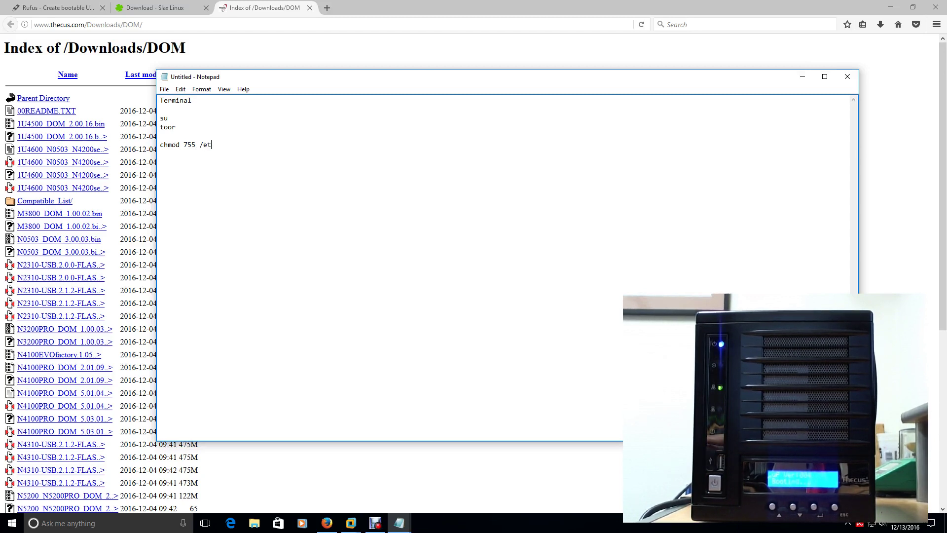
type("c/init.d/sshd")
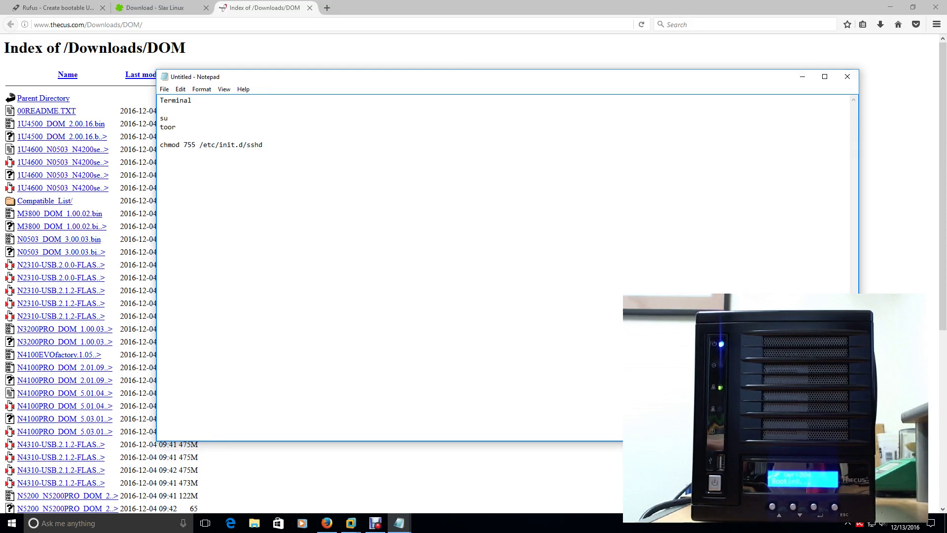
Add note lines for cd /etc/init.d, ls, sshd and /etc/rc.d ls sshd
key("Return")
key("Return")
type("cd")
type(" /etc/in")
type("it.d ")
type("ls  ")
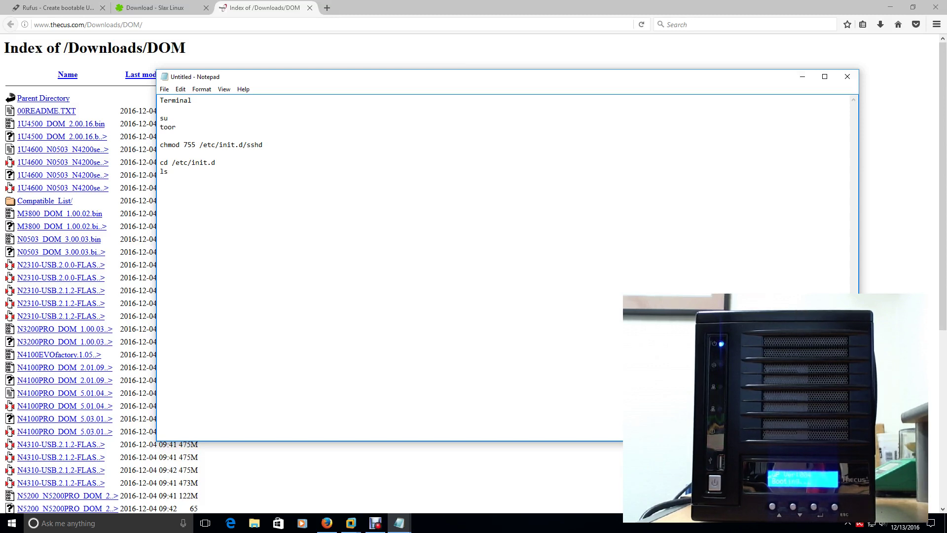
type("sshd")
type("/etc")
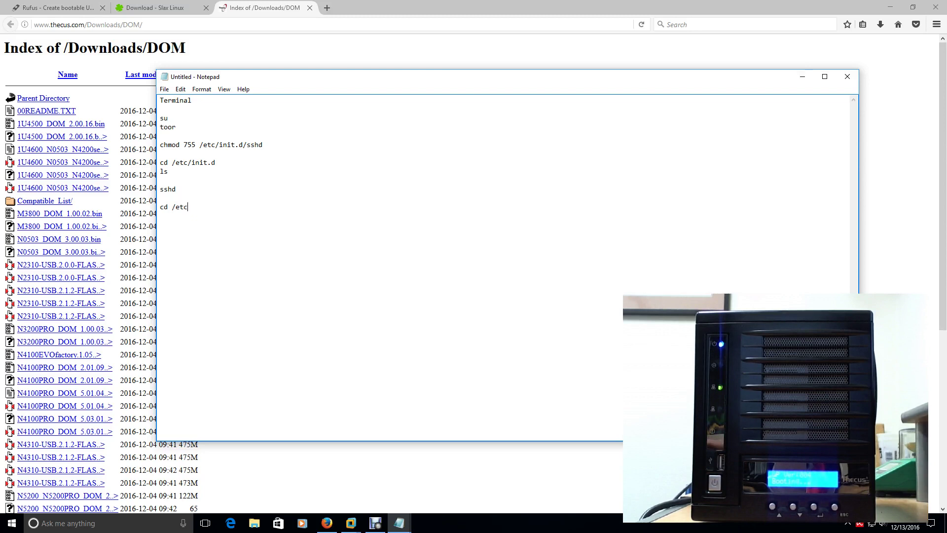
type("/rc.d")
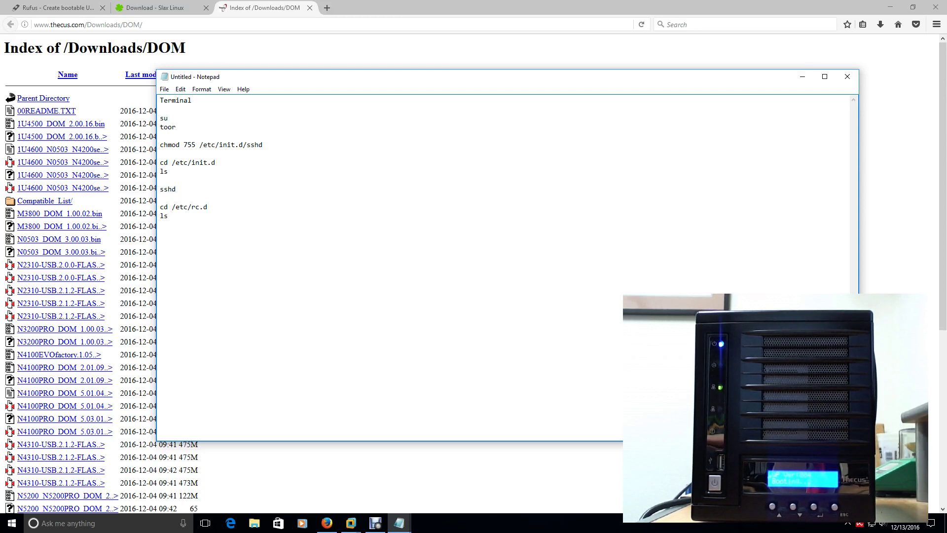
type(" ls sshd")
key("Return")
key("Return")
Add the chmod 755 /etc/rc.d/sshd and poweroff lines, then close Notepad
type("chmod")
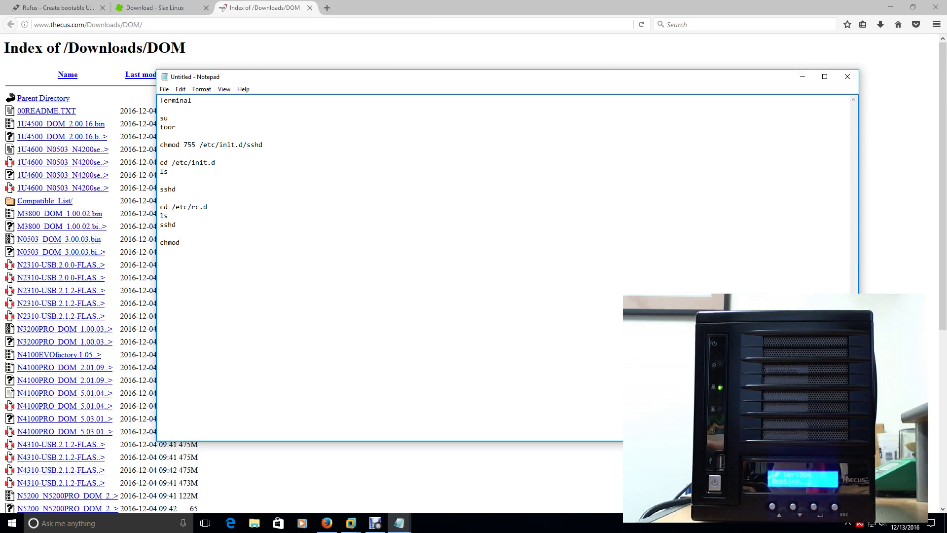
type(" 755 /etc/")
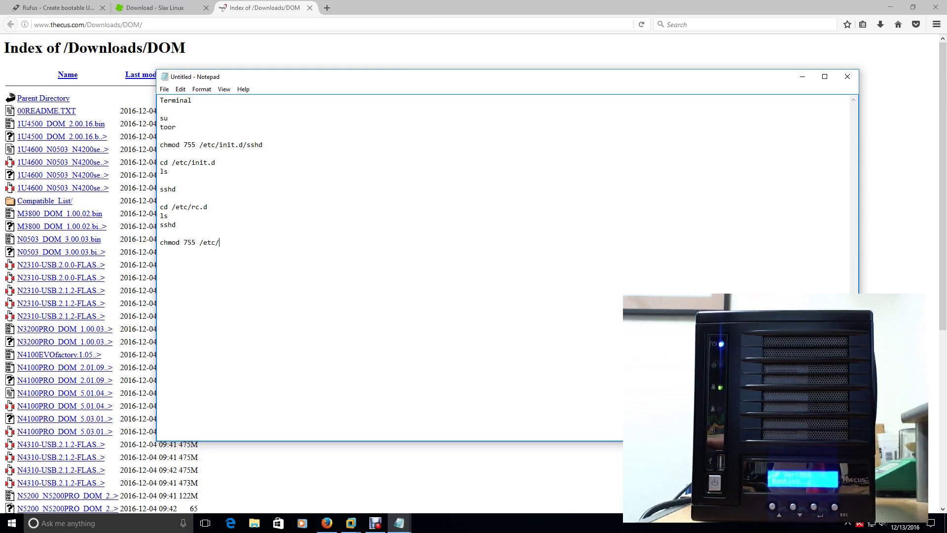
type("rc.d/")
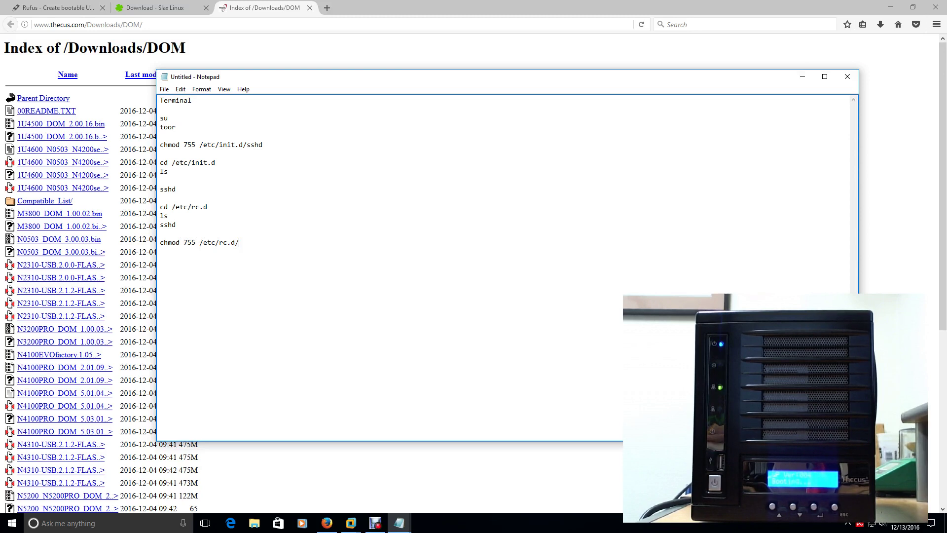
type("sshd")
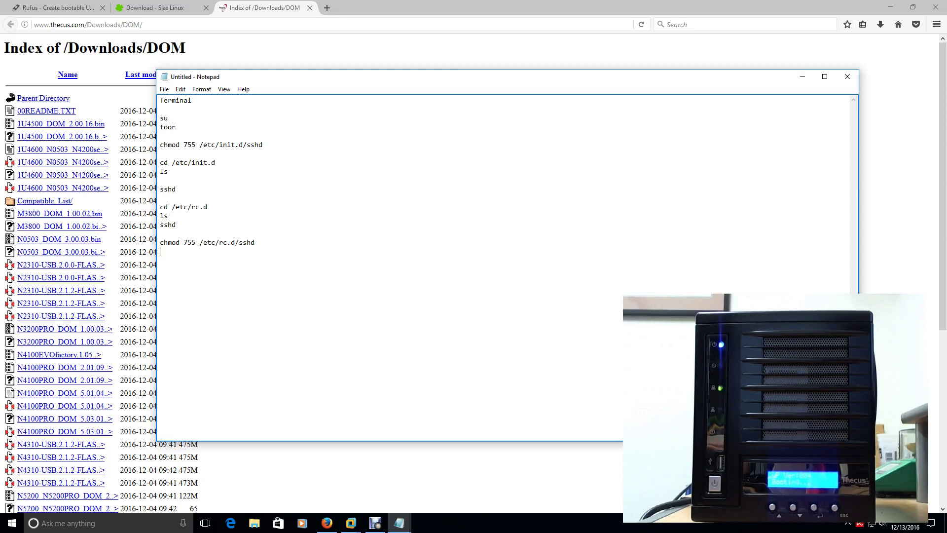
key("Return")
key("Return")
type("poweroff")
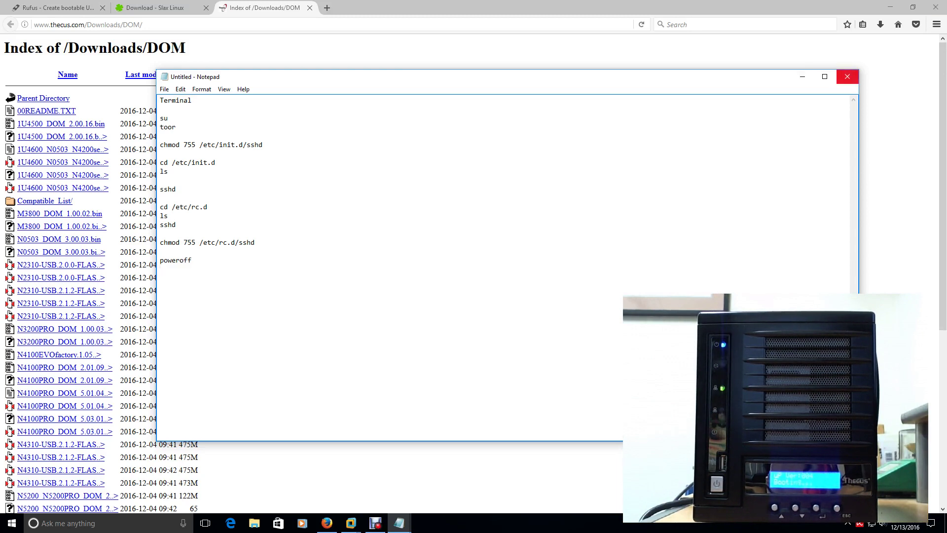
left_click(847, 77)
Choose Don't Save to discard the Notepad notes
left_click(490, 261)
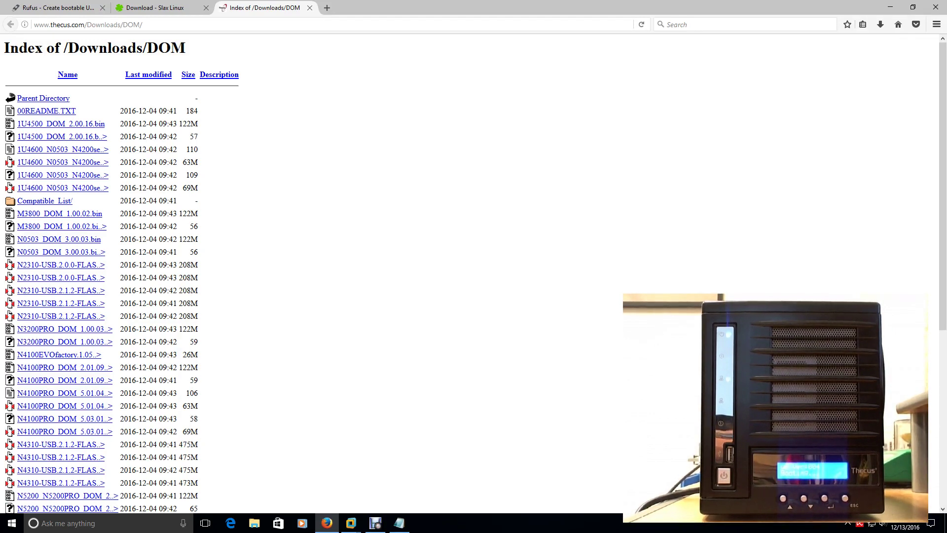
Log in to the router at 192.168.1.1 in a new tab and view Attached Devices
key("ctrl+t")
type("41")
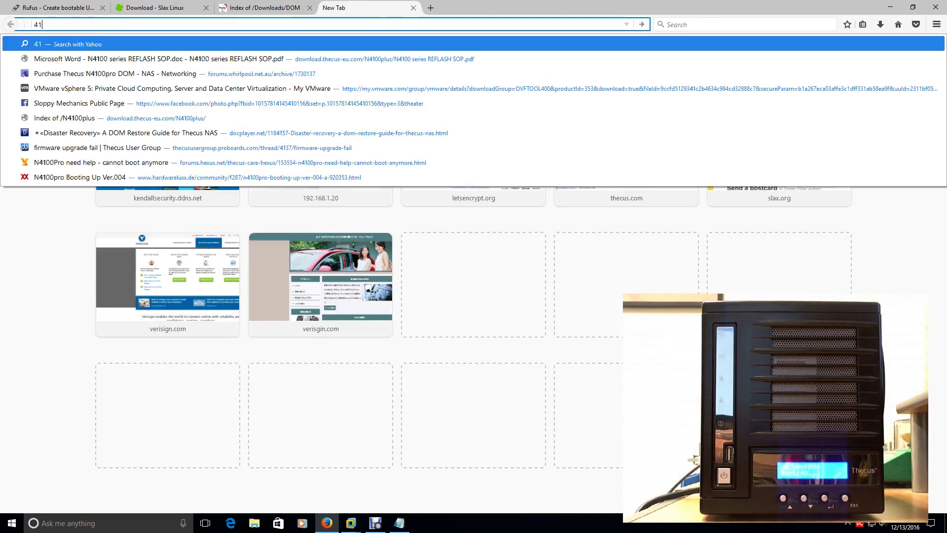
key("BackSpace")
key("BackSpace")
type("192.168.1.1/")
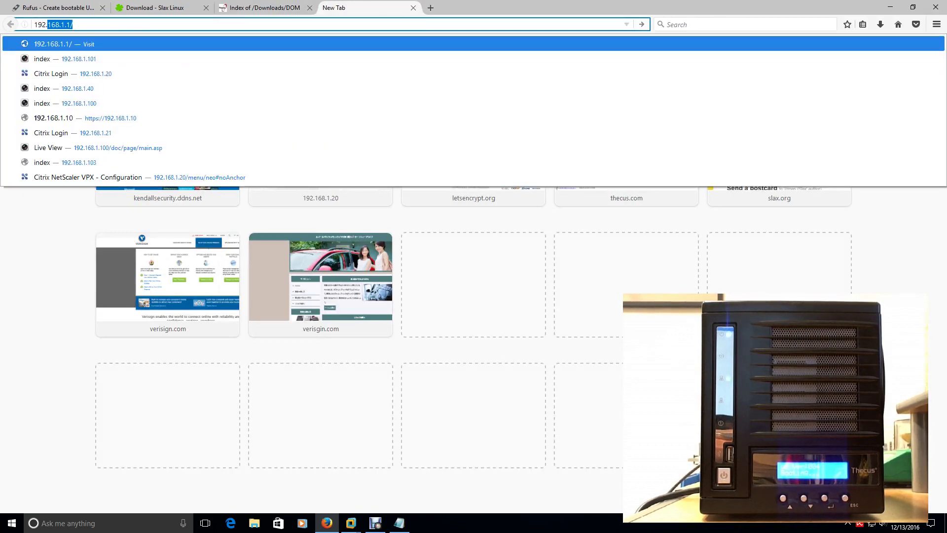
key("Return")
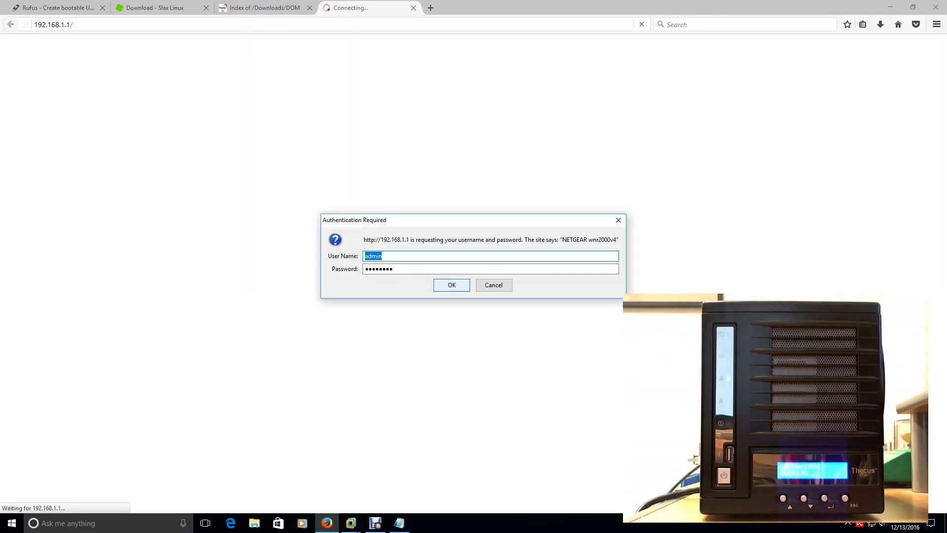
key("Return")
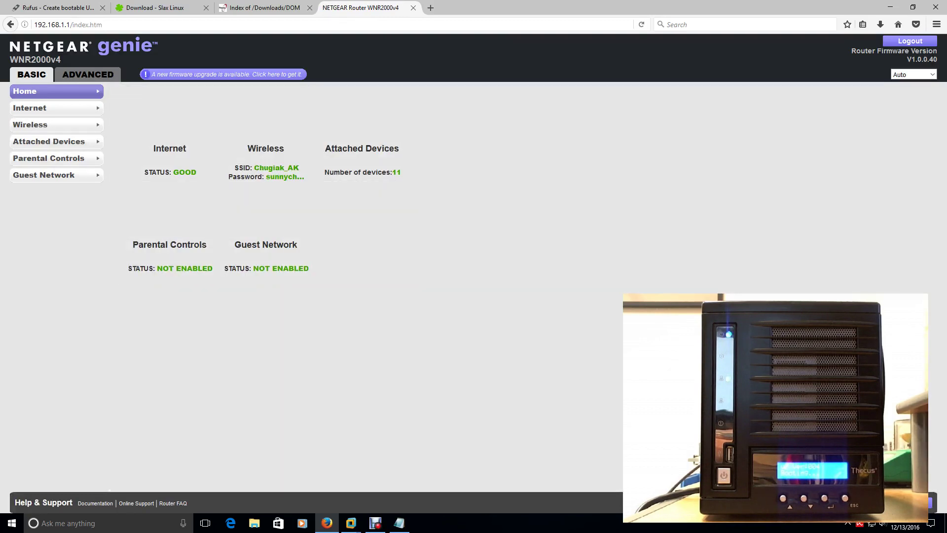
left_click(49, 141)
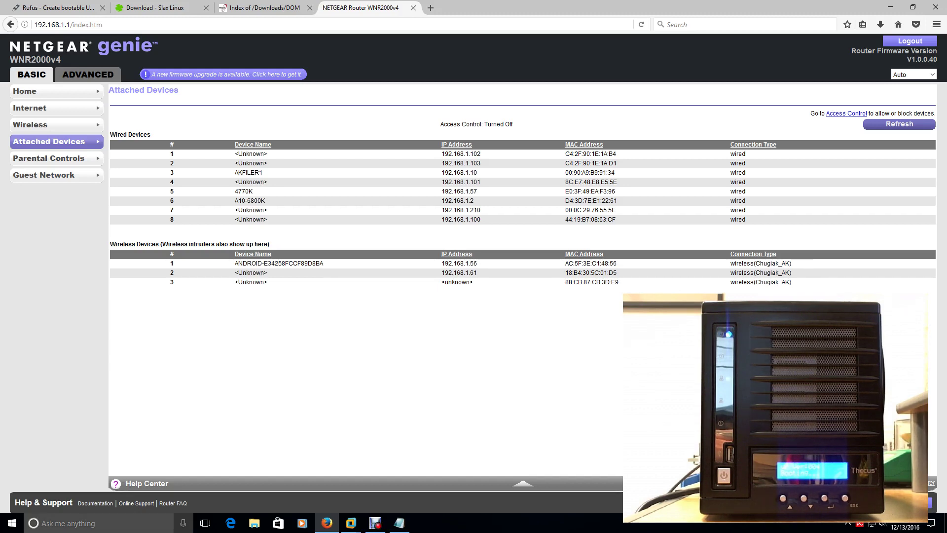
Open Command Prompt and ping the NAS at 192.168.1.63
left_click(99, 523)
type("cmd")
key("Return")
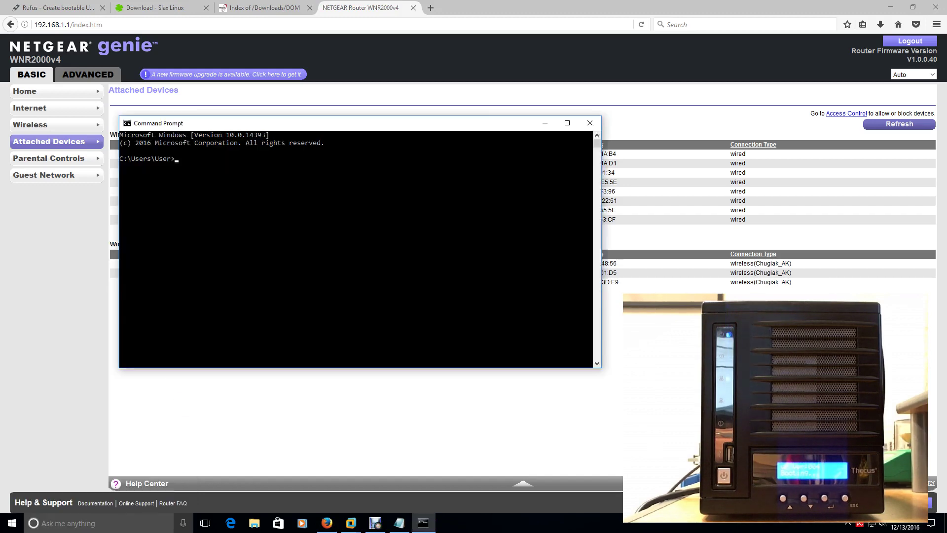
type("ping 192.168.1.63")
key("Return")
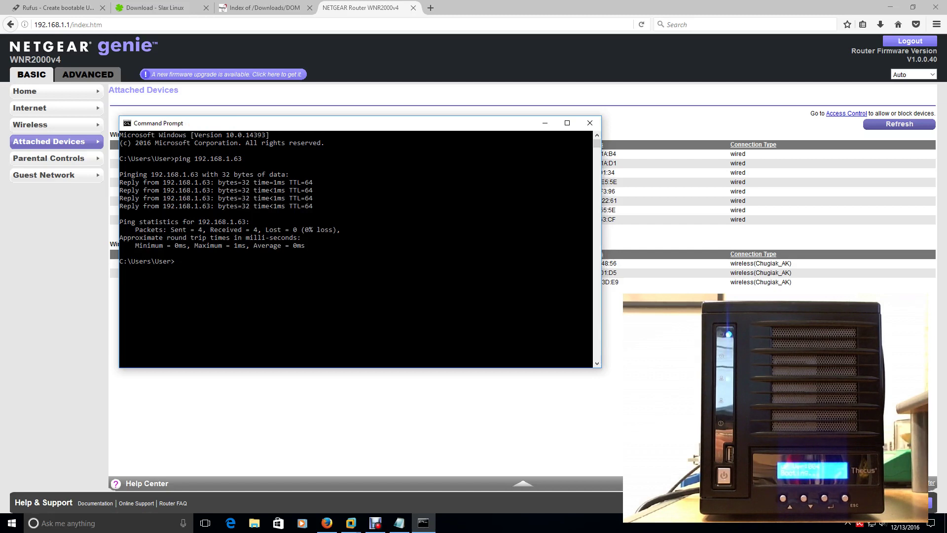
Refresh the router's Attached Devices page and select the DISASTER device's name, IP and MAC
key("alt+Tab")
key("F5")
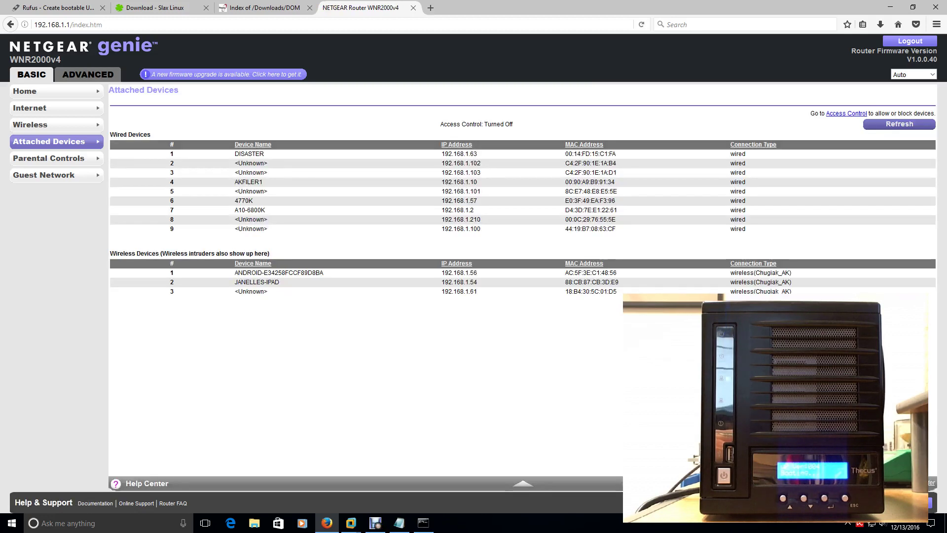
left_click_drag(234, 154, 735, 153)
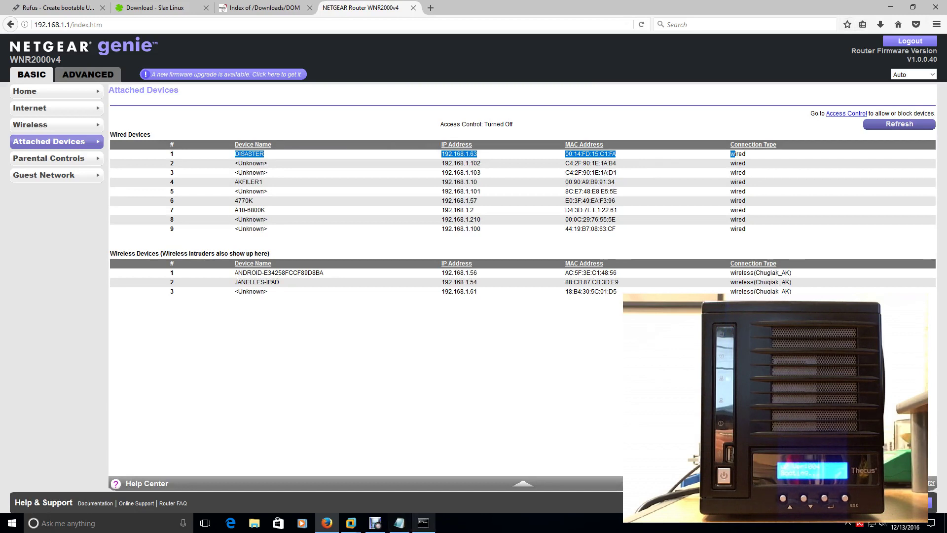
Re-run the ping to 192.168.1.63, stop it, clear the console with cls and exit
key("alt+Tab")
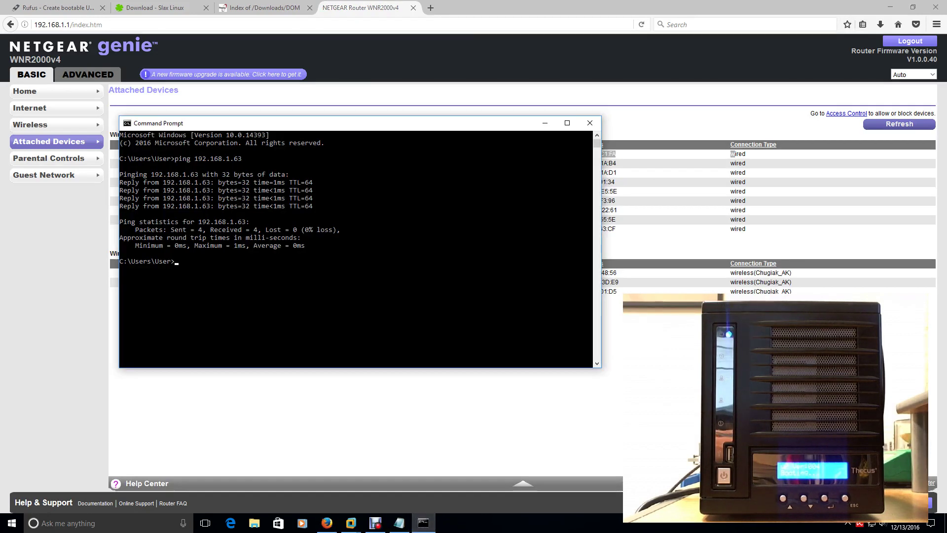
key("Up")
key("Return")
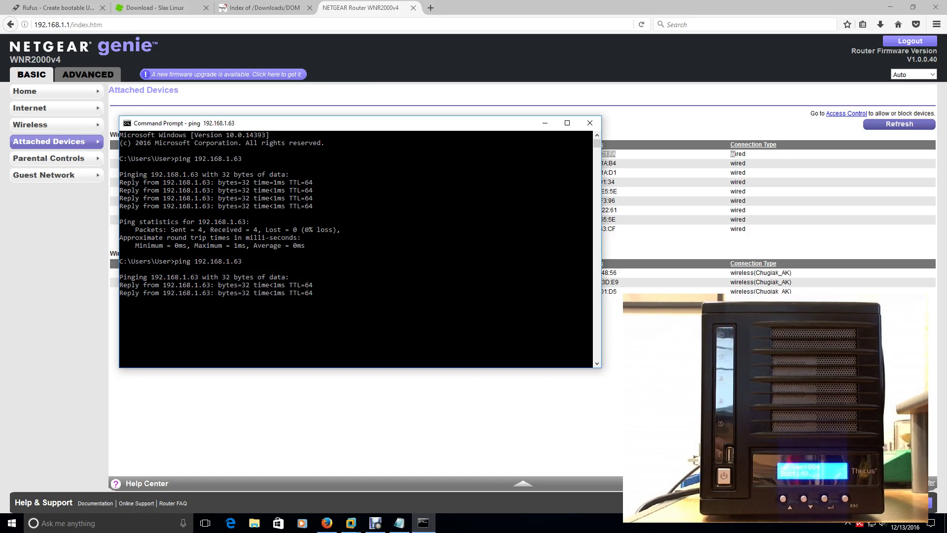
key("ctrl+c")
type("cls")
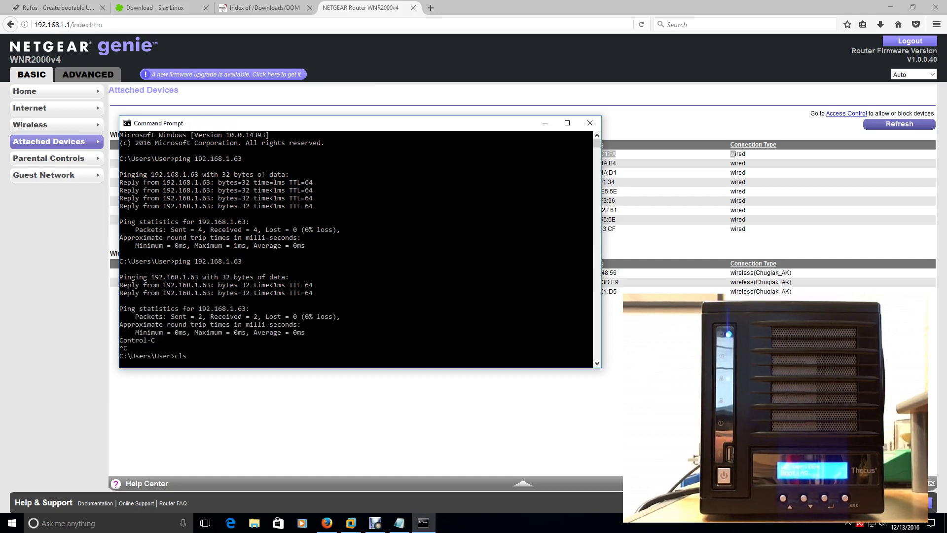
key("Return")
type("exit")
key("Return")
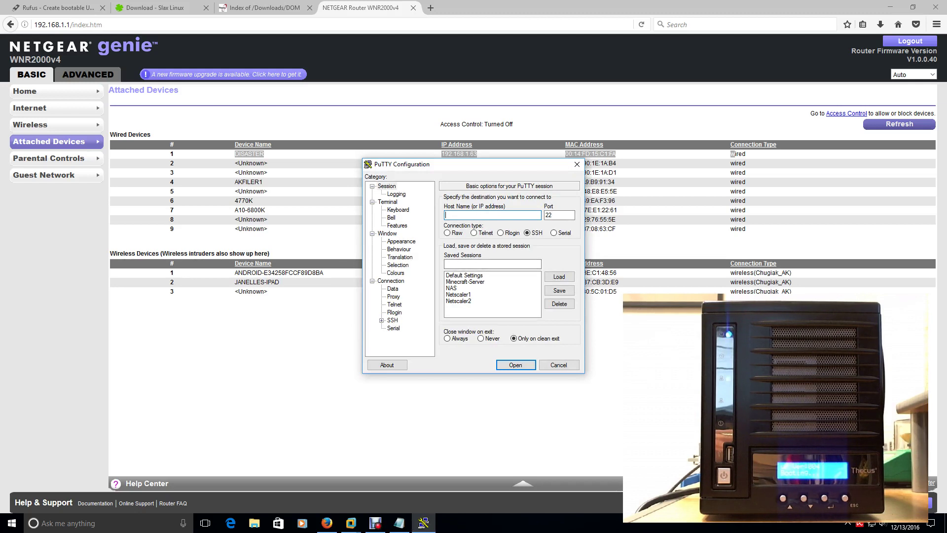
Load the saved NAS session and connect over SSH to 192.168.1.63
left_click(451, 287)
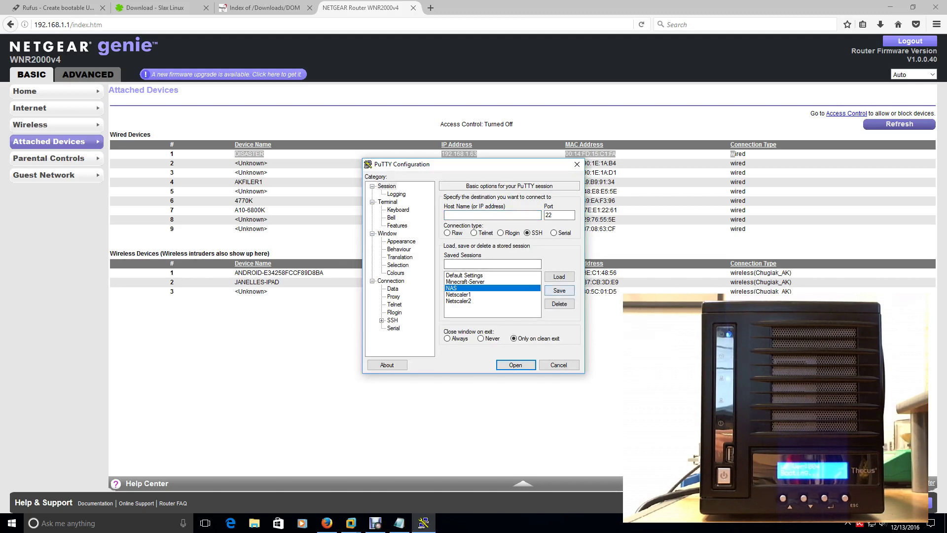
left_click(559, 276)
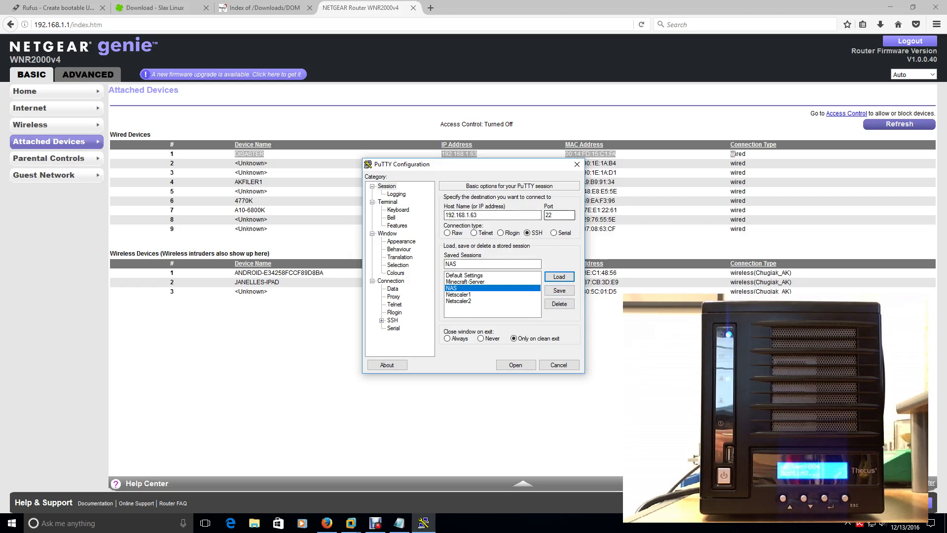
left_click(515, 364)
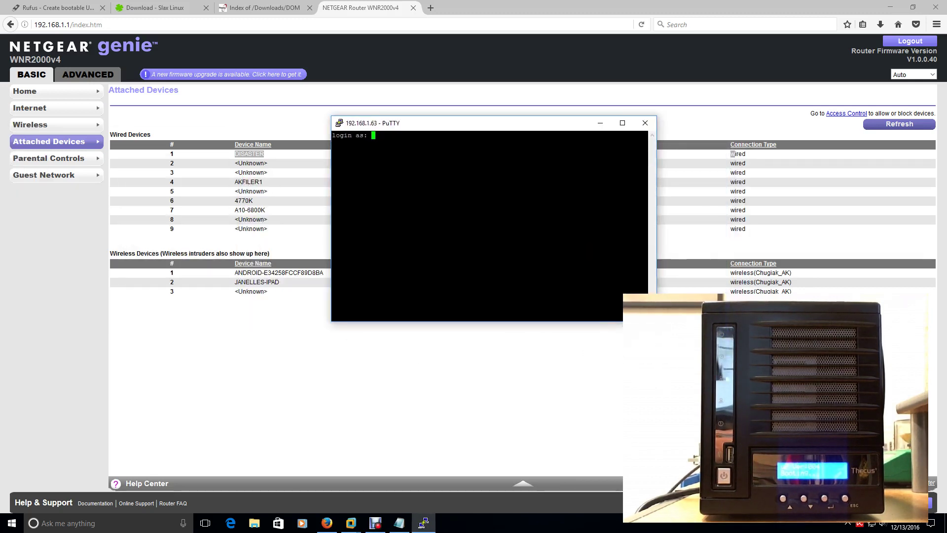
Log in as root with the account password and run ls to list the home folder
type("root")
key("Return")
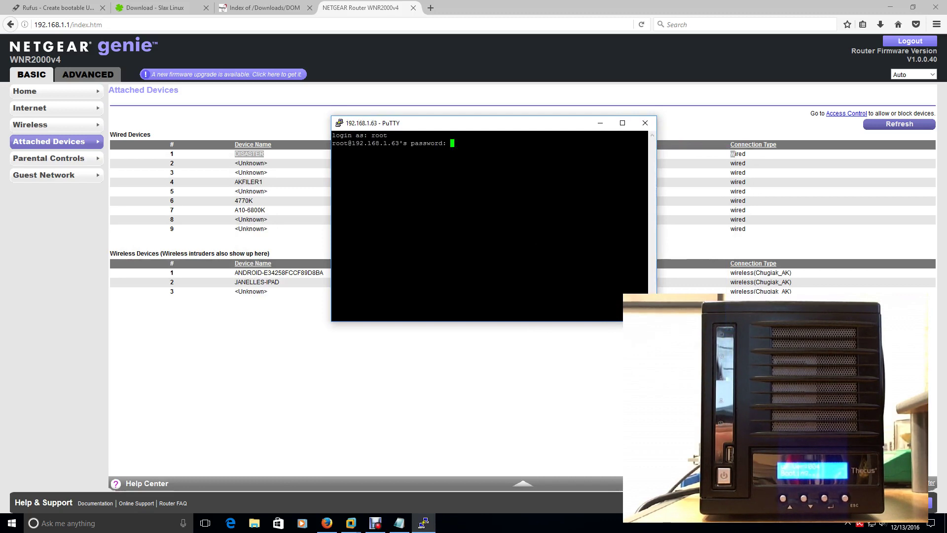
key("Return")
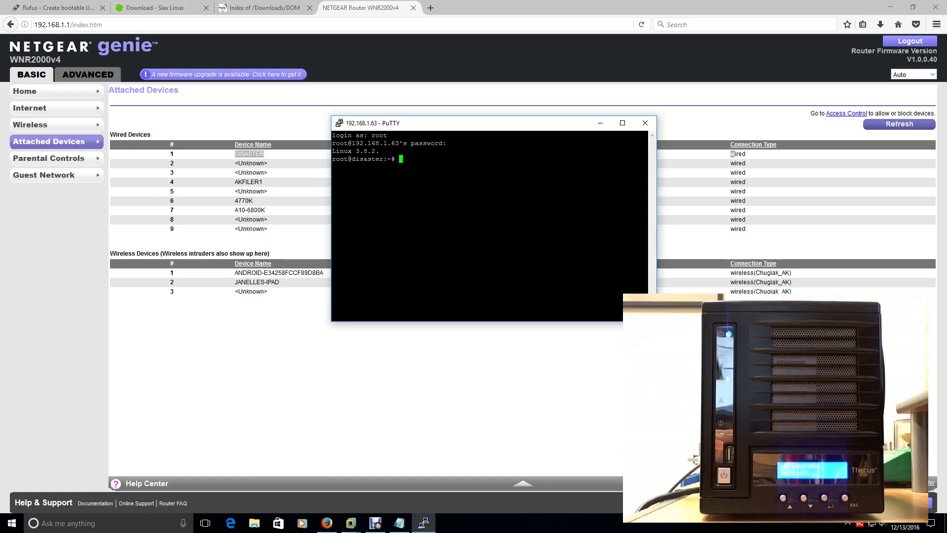
type("ls")
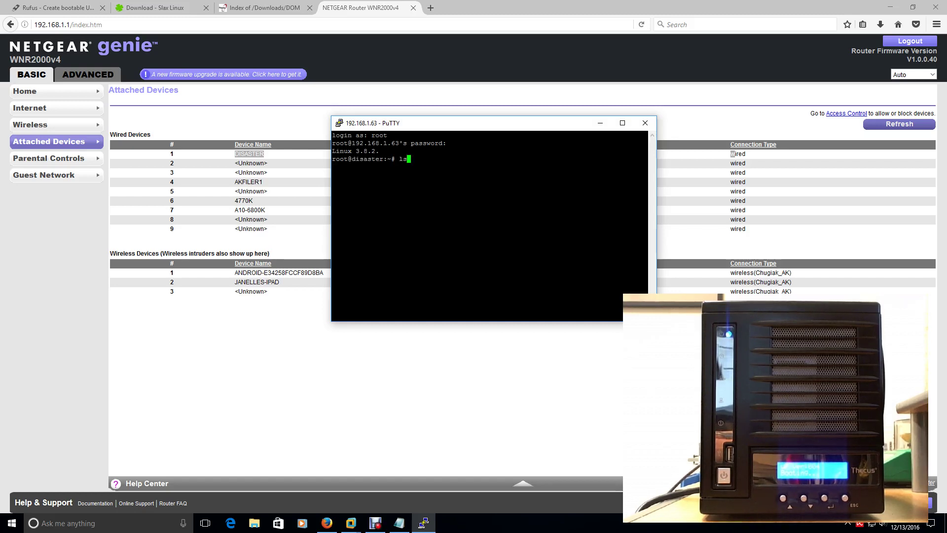
key("Return")
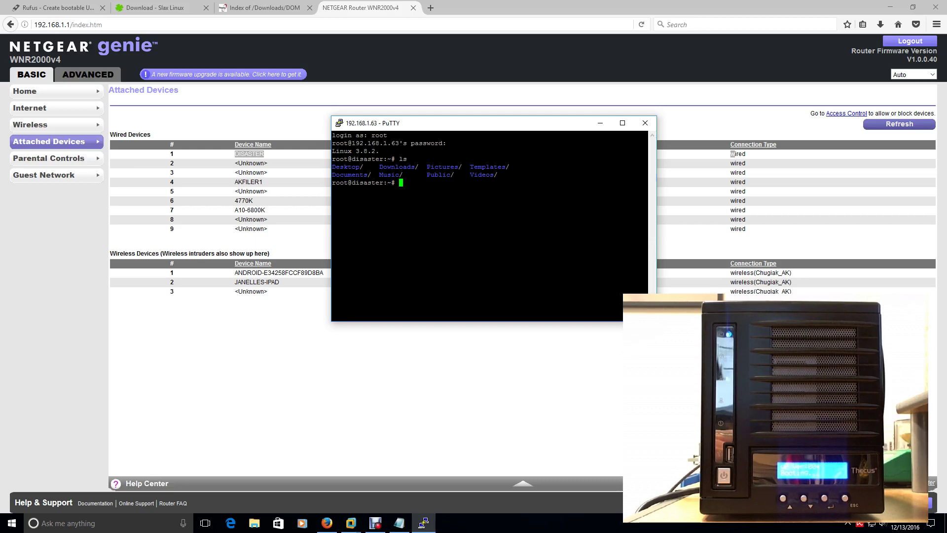
Copy the N5200_N5200PRO_DOM_2.00.16.bin link address from the Thecus DOM listing, then return to PuTTY
left_click(265, 8)
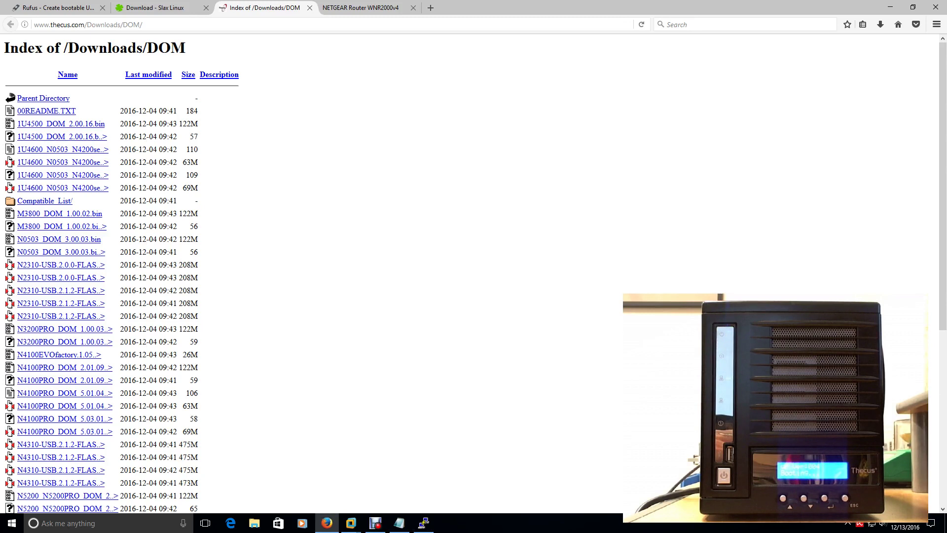
scroll(118, 271, "down", 4)
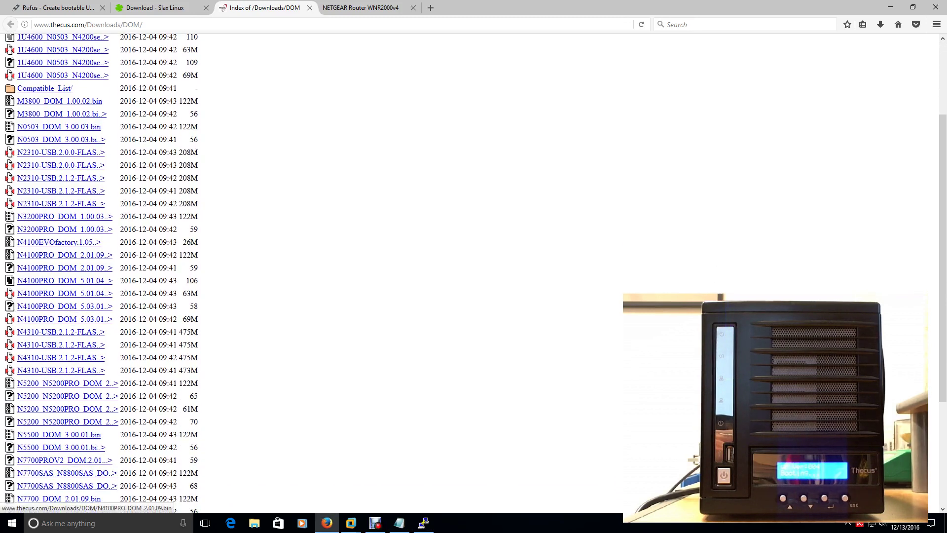
scroll(64, 306, "down", 4)
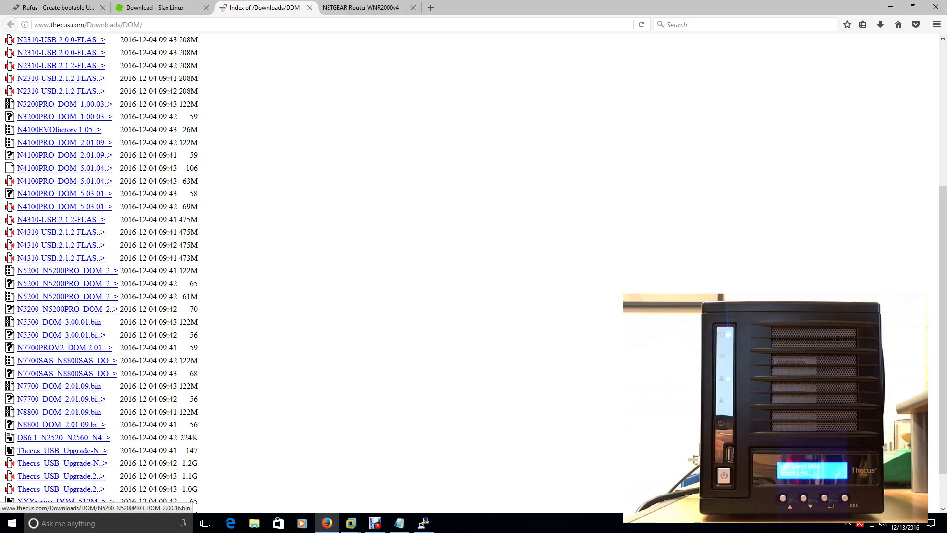
right_click(78, 271)
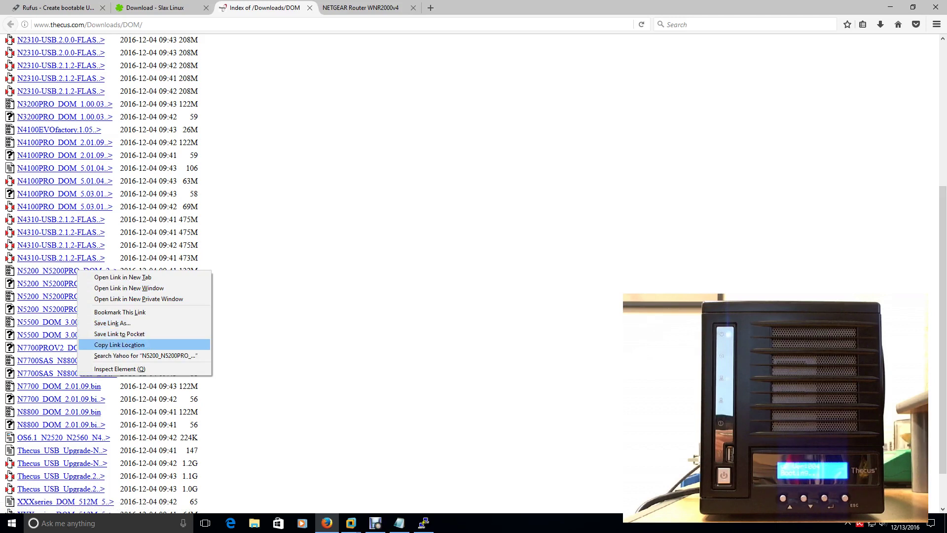
left_click(119, 344)
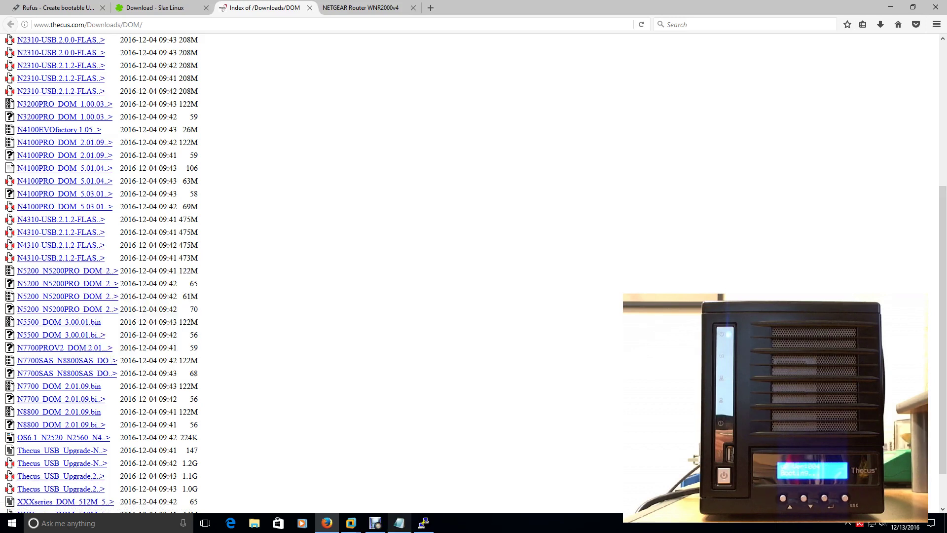
left_click(423, 523)
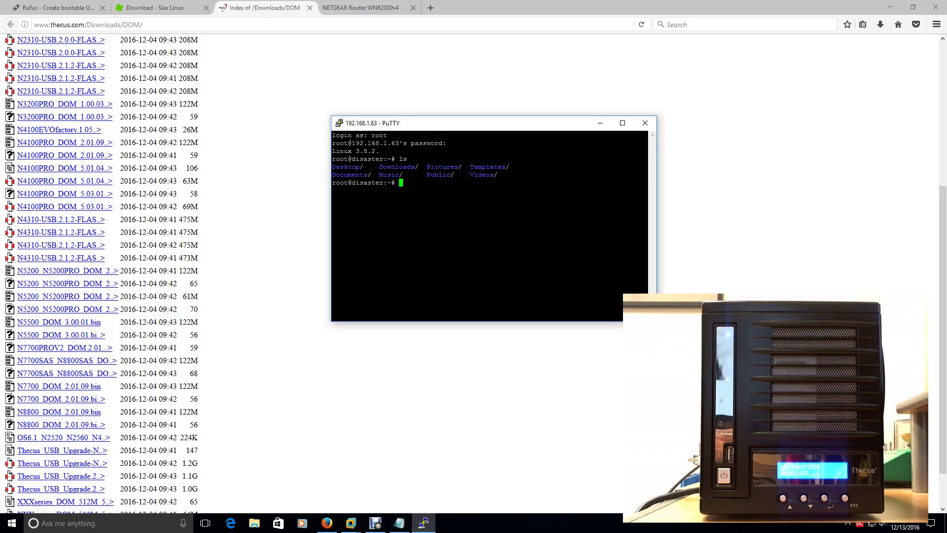
type("wgety")
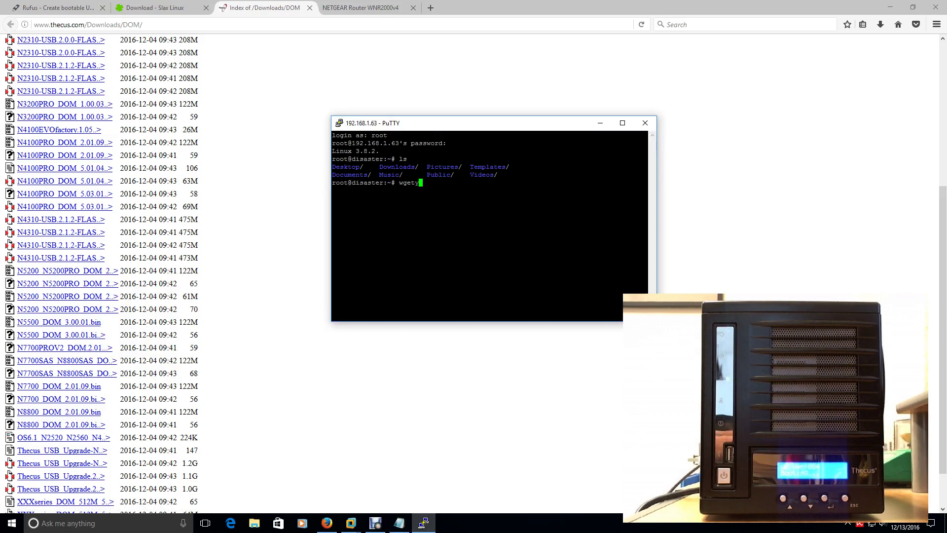
key("BackSpace")
key("shift+Insert")
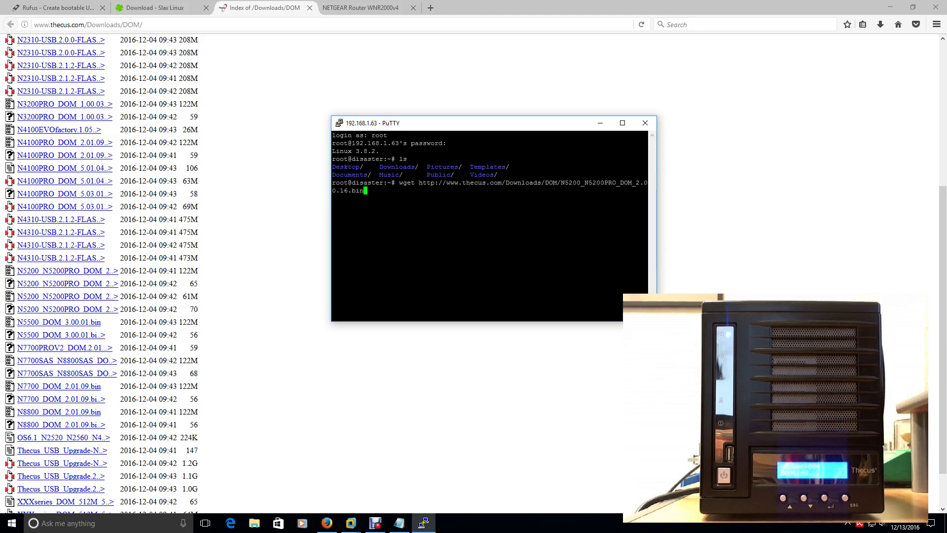
key("Return")
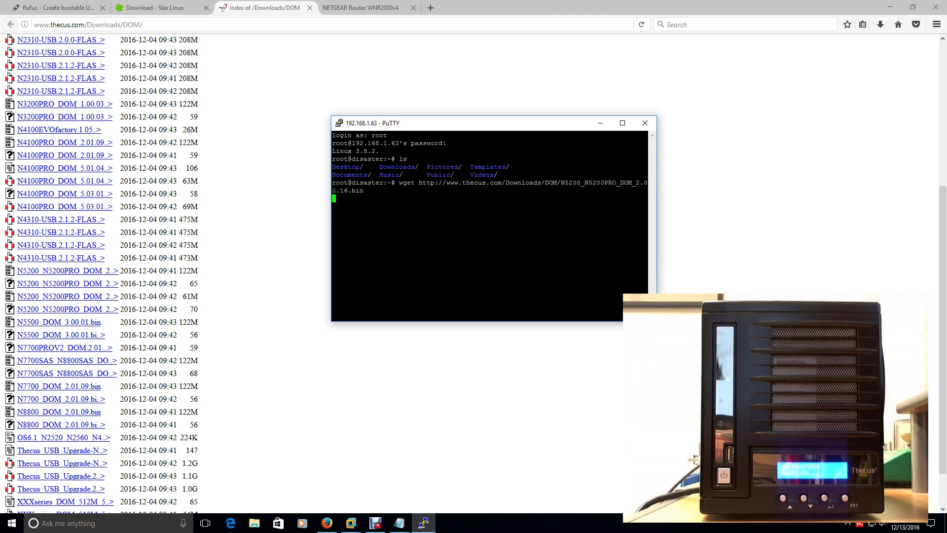